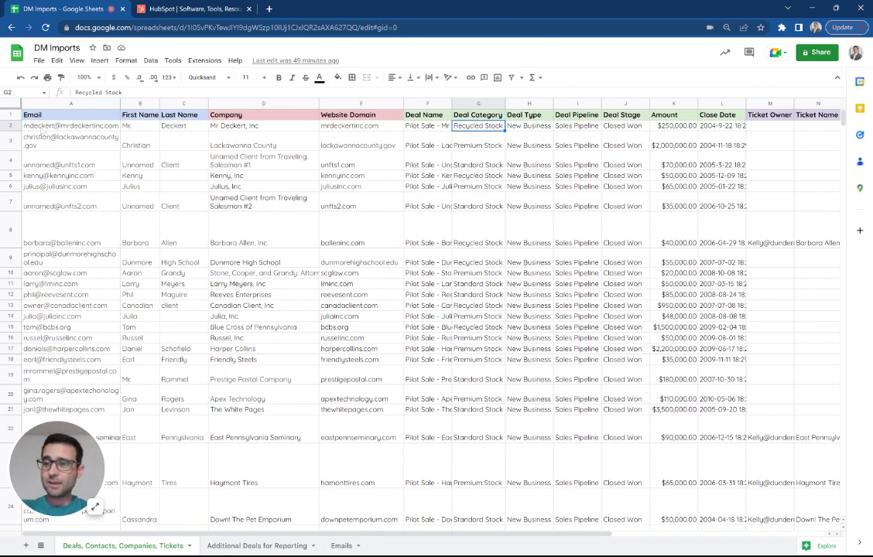
Review the contact, company, deal and ticket columns of the DM Imports sheet.
click(165, 129)
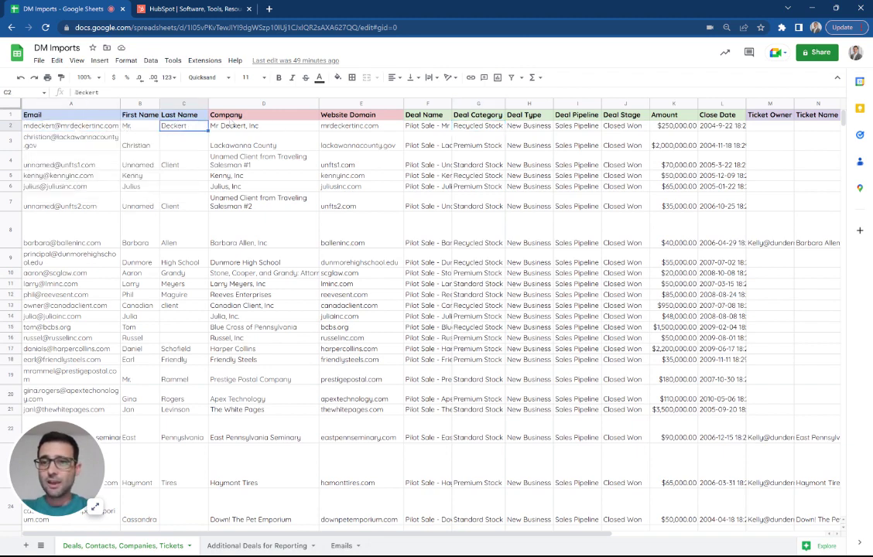
click(273, 127)
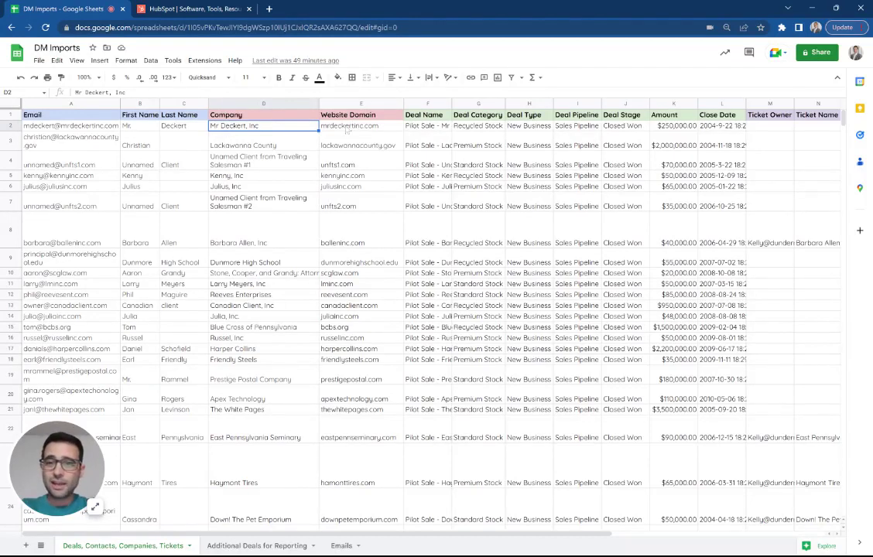
click(431, 131)
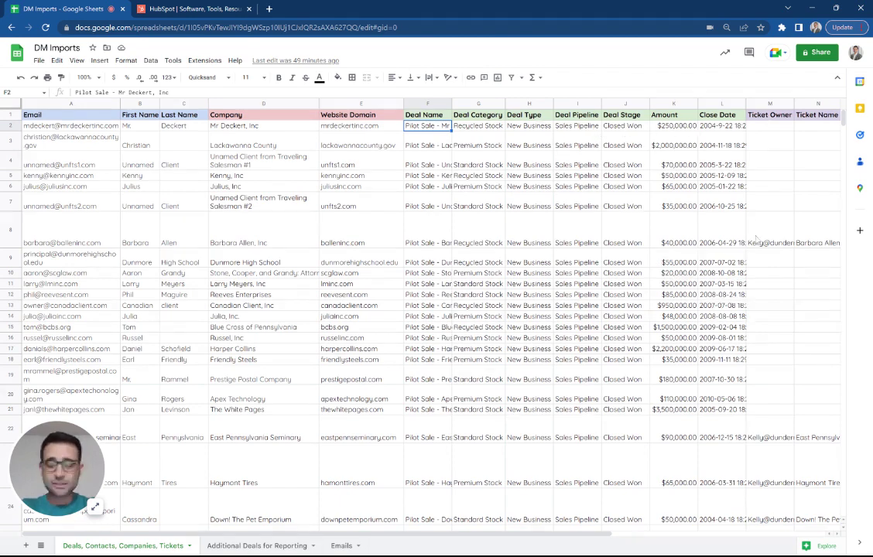
mouse_move(758, 240)
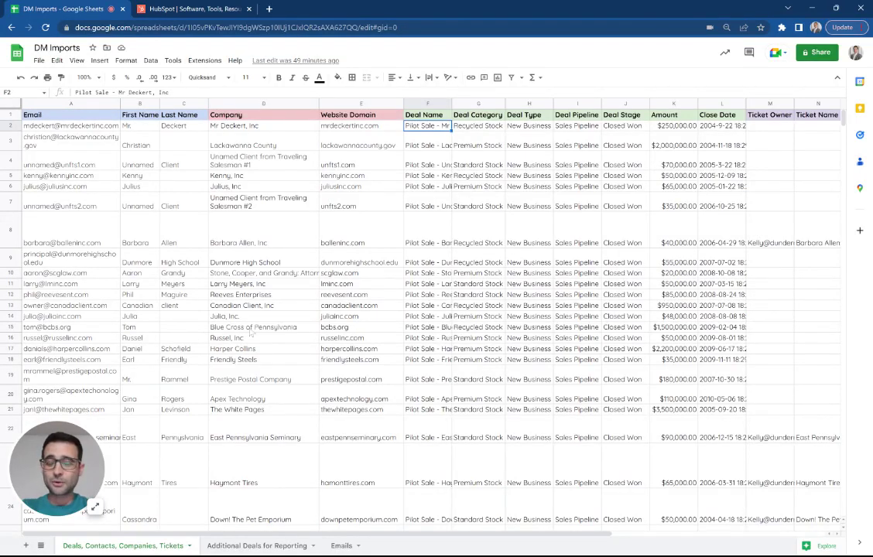
Switch to the HubSpot website and start a free sign-up, continuing with the existing user.
click(170, 9)
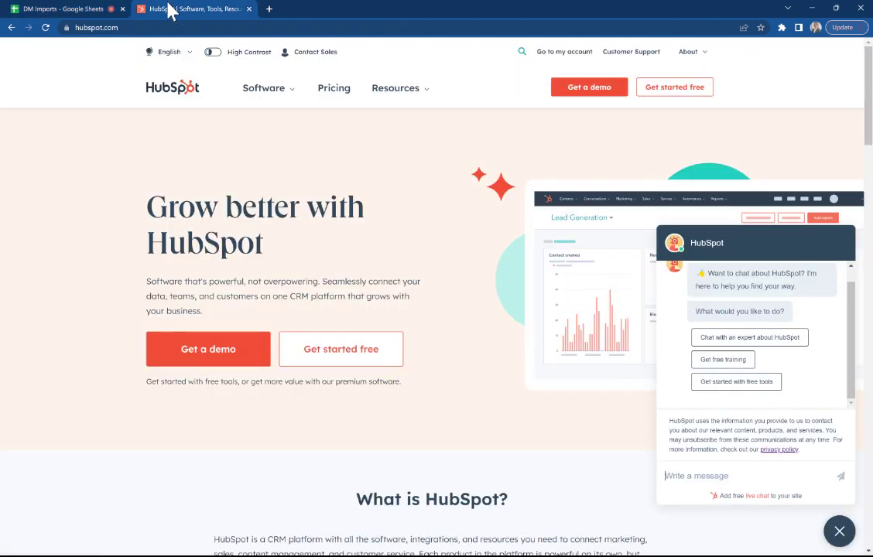
click(662, 90)
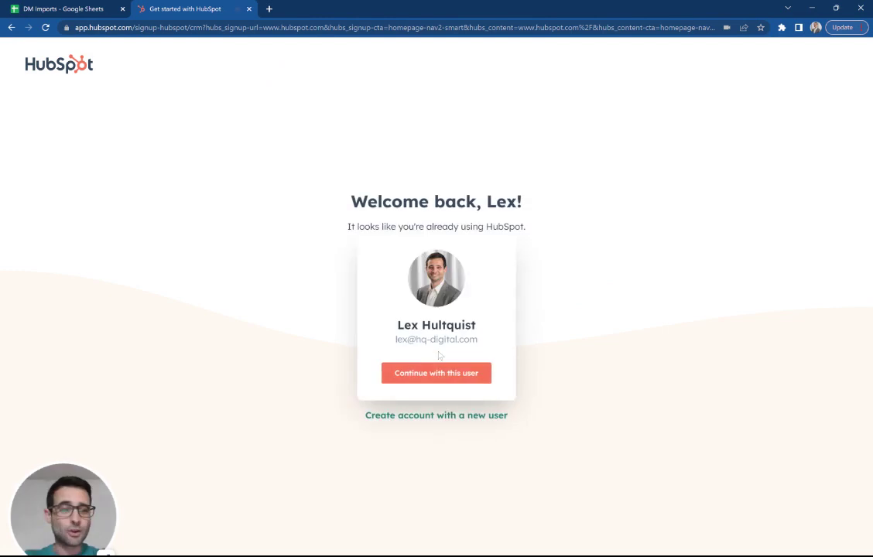
click(439, 381)
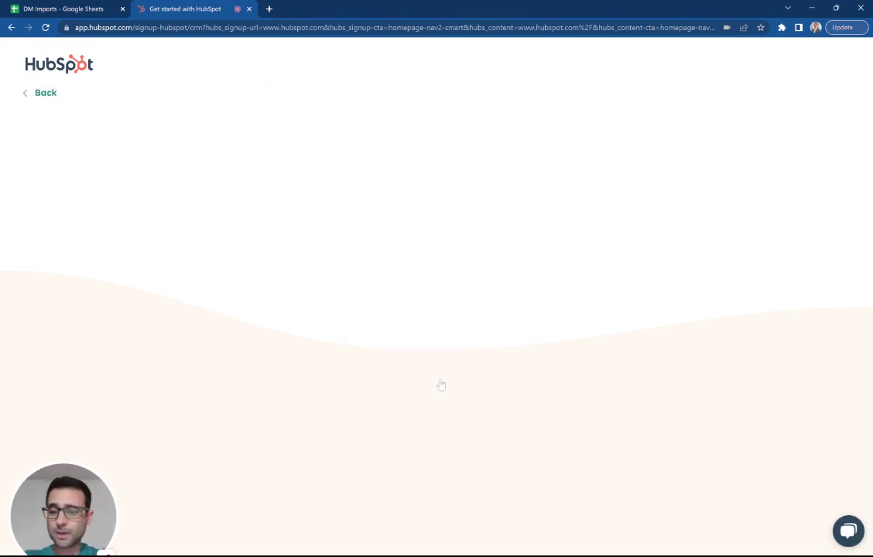
click(437, 396)
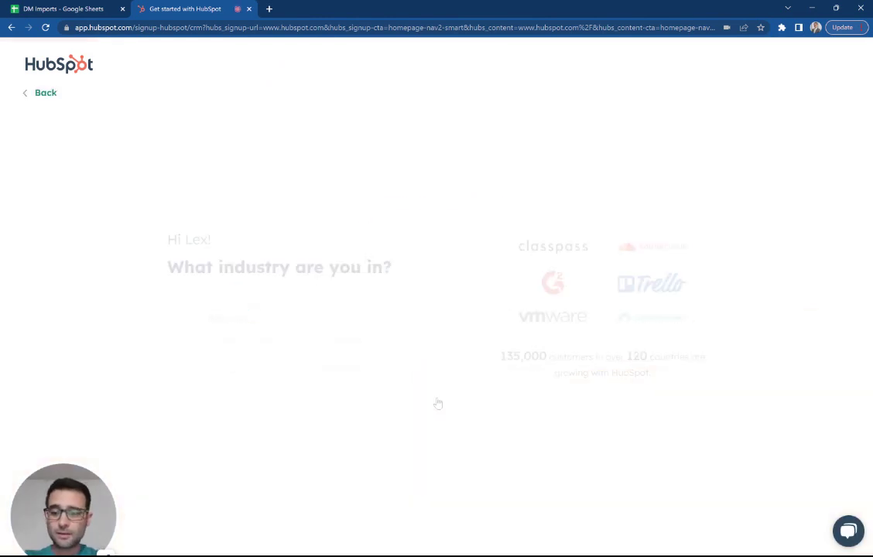
Set the company's industry to Paper & Forest Products and continue the sign-up.
click(247, 368)
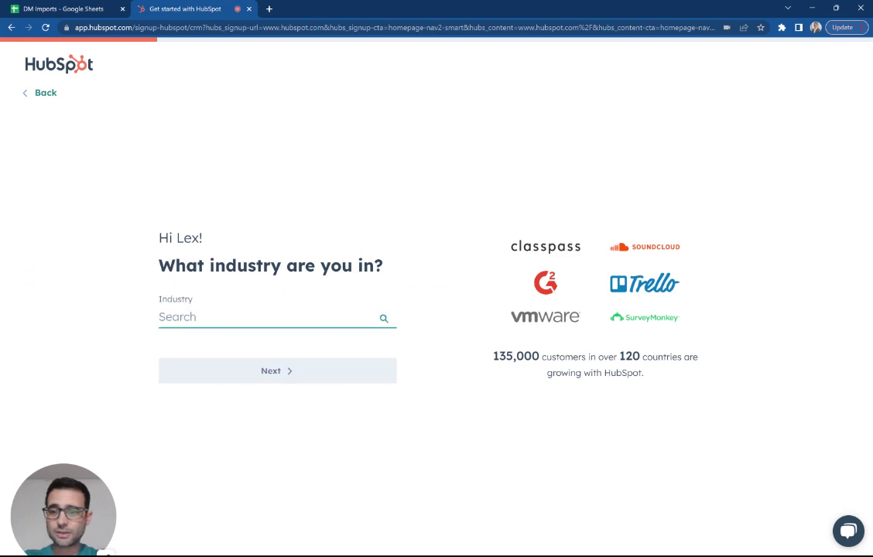
text(Paper)
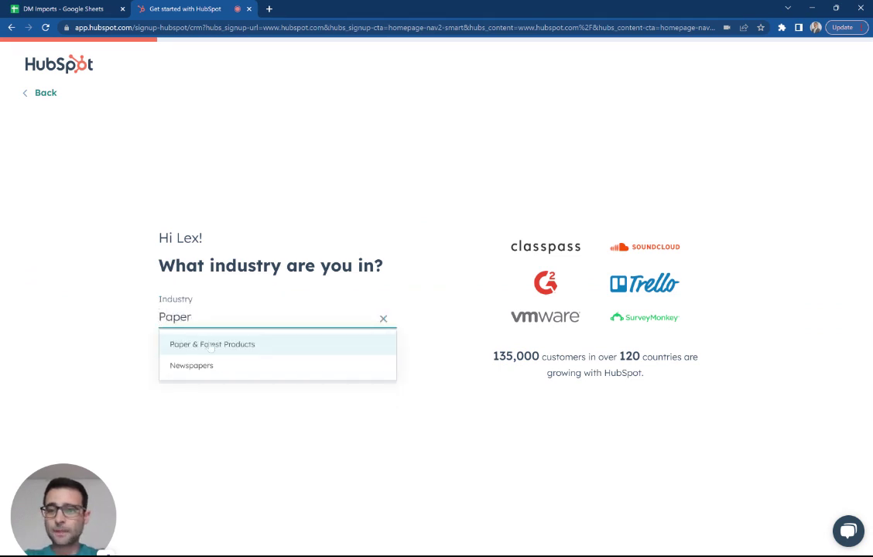
click(211, 345)
click(228, 377)
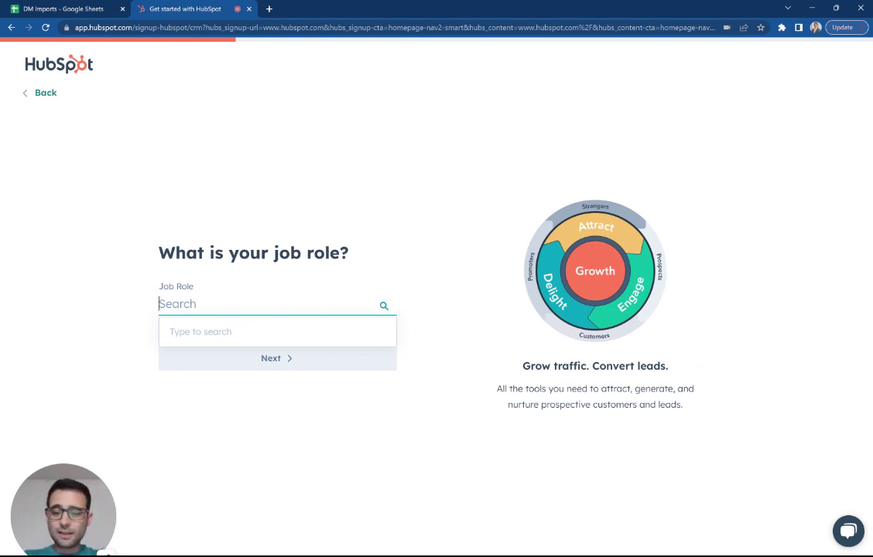
Set the job role to Chief Executive Officer (CEO) and continue.
text(CEO)
click(232, 332)
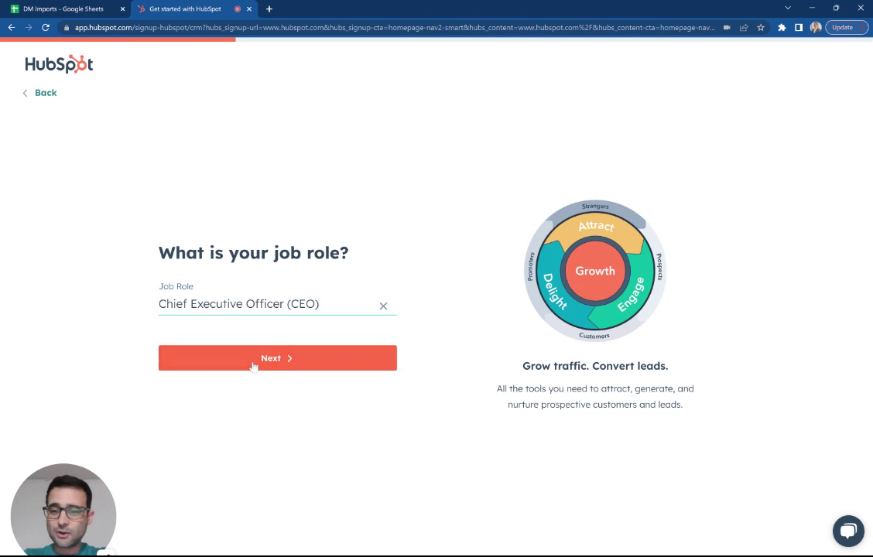
click(254, 361)
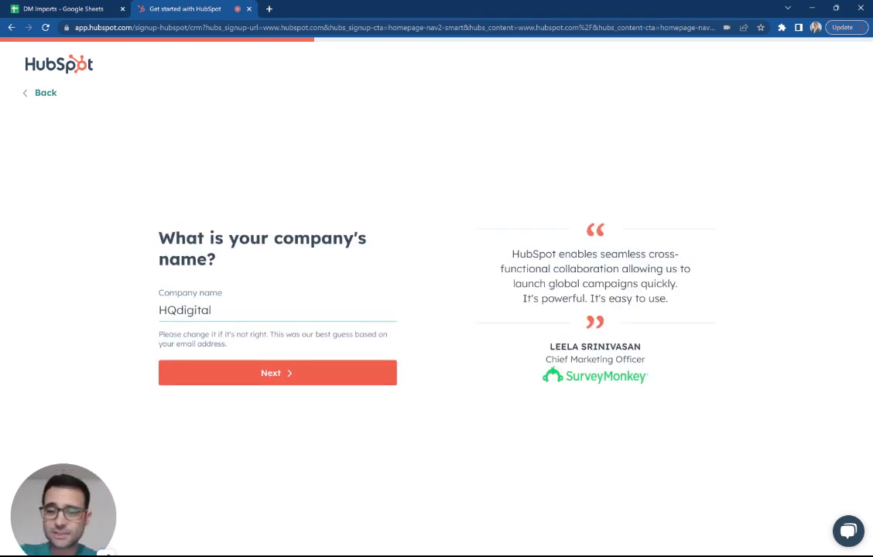
Replace the suggested company name with Dunder Mifflin and continue.
key(ctrl+a)
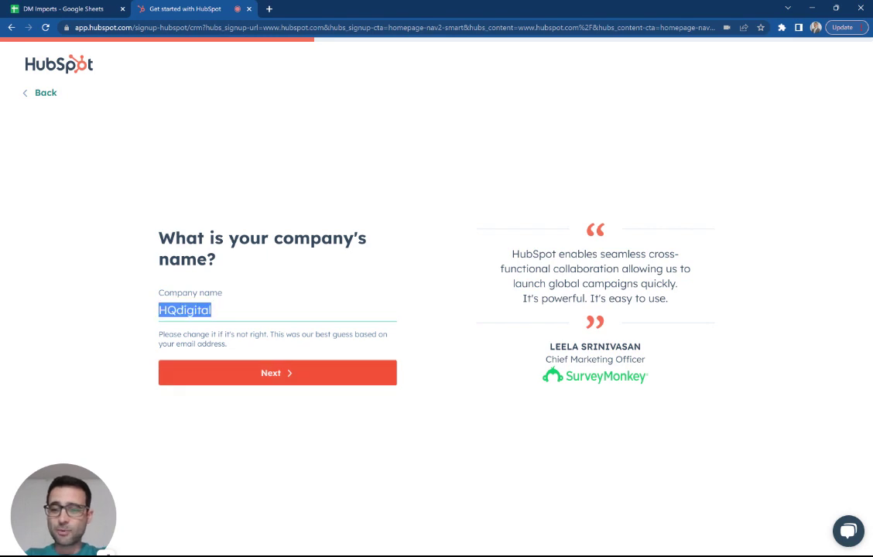
key(BackSpace)
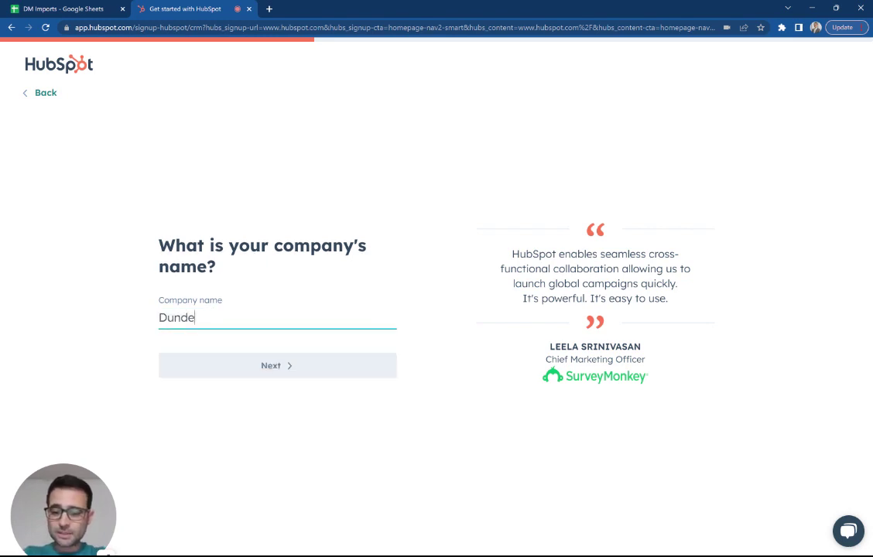
text(Dunder Mifflin)
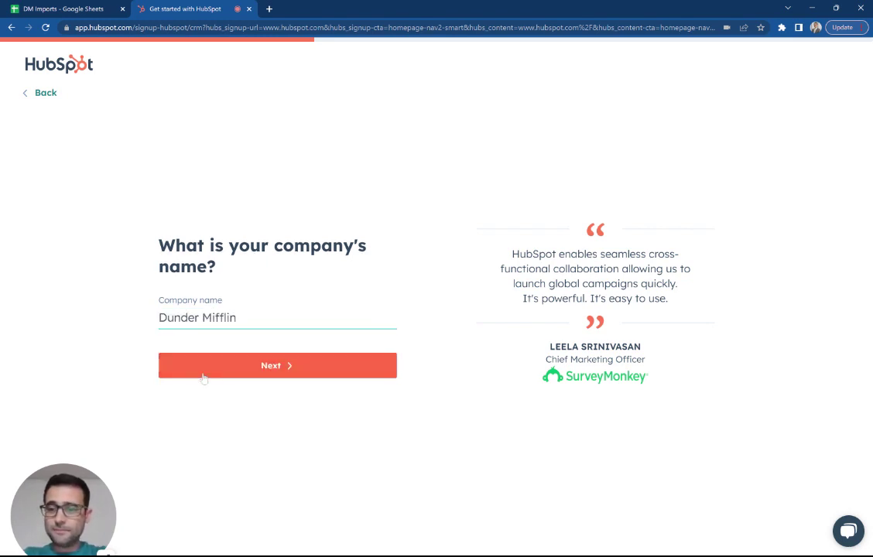
click(201, 373)
click(272, 378)
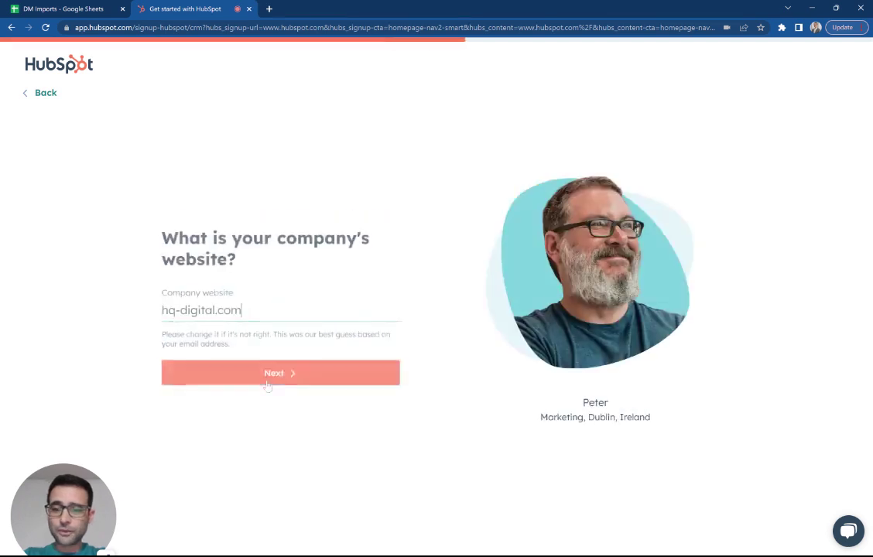
Set the company website to dundermifflin.com and accept US as the data hosting location.
drag(212, 310, 76, 311)
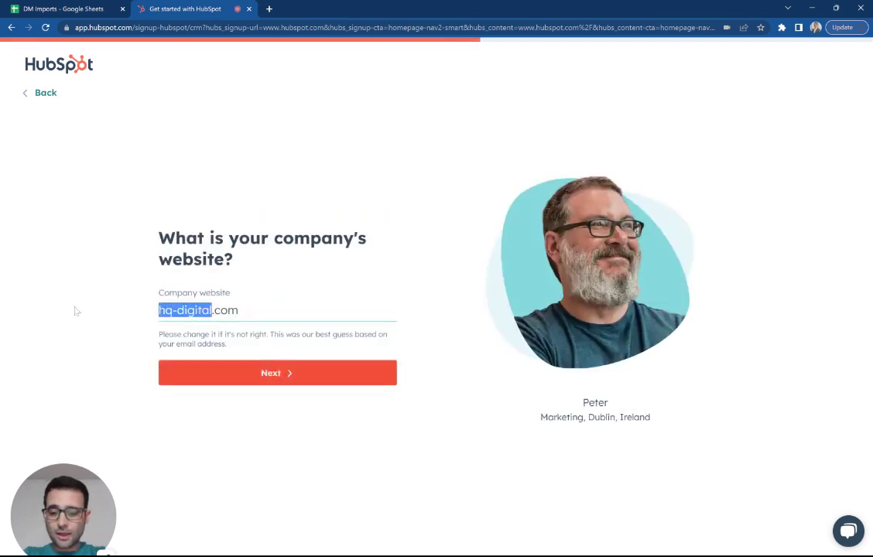
text(dun)
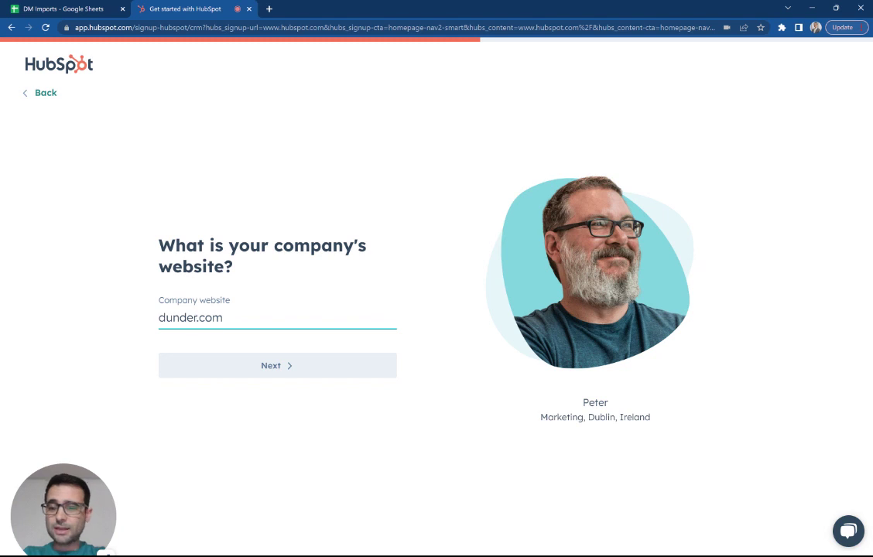
text(dermifflin)
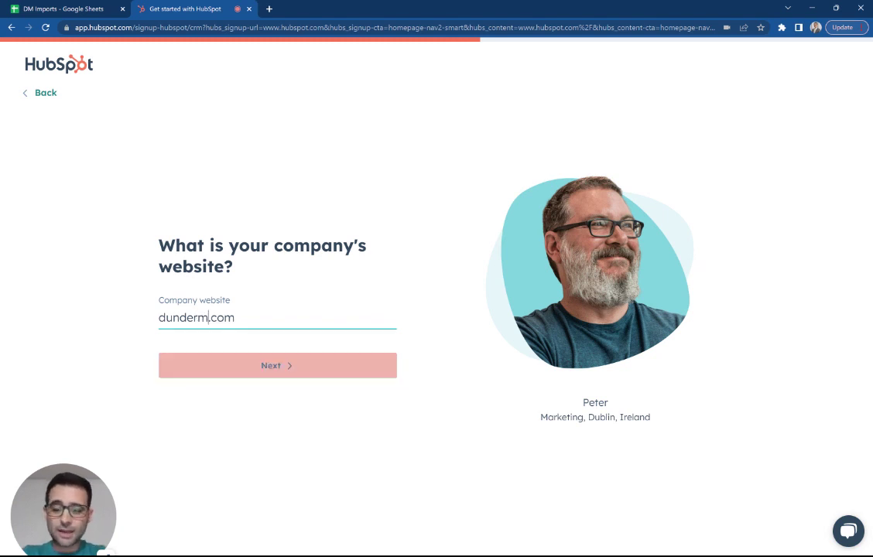
click(230, 368)
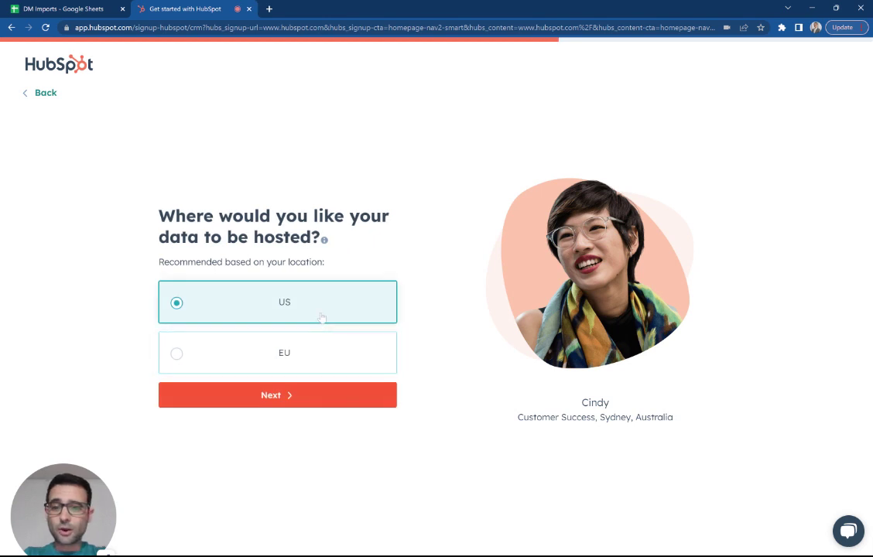
click(308, 402)
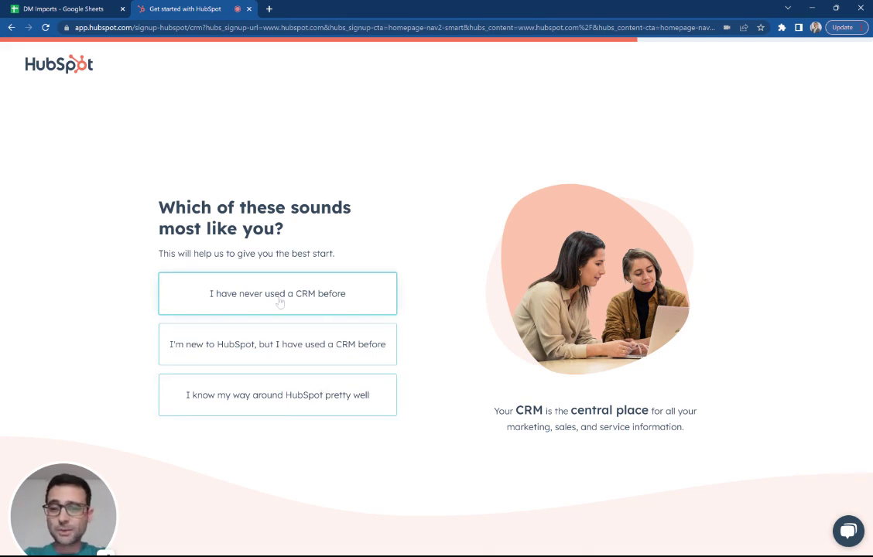
Answer the onboarding questions with "I know my way around HubSpot pretty well", no goal, and Sales as the first area to explore.
click(282, 399)
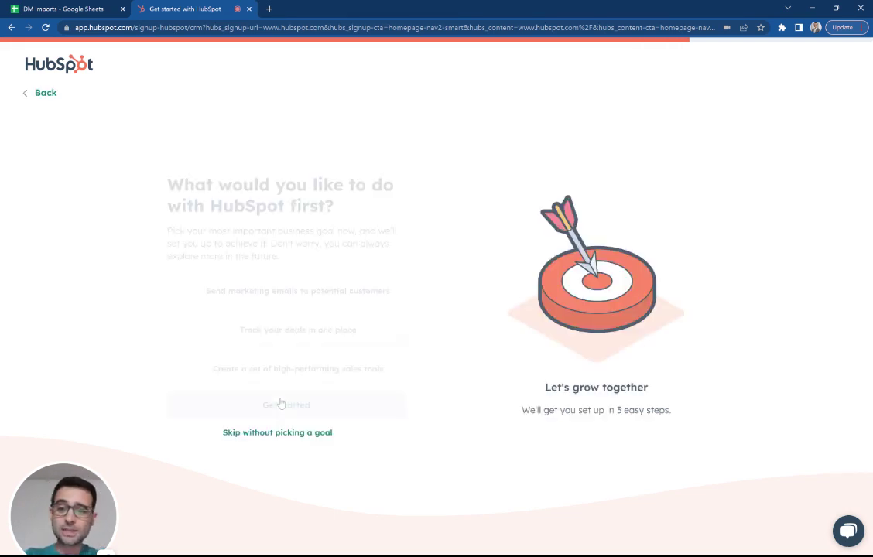
click(278, 434)
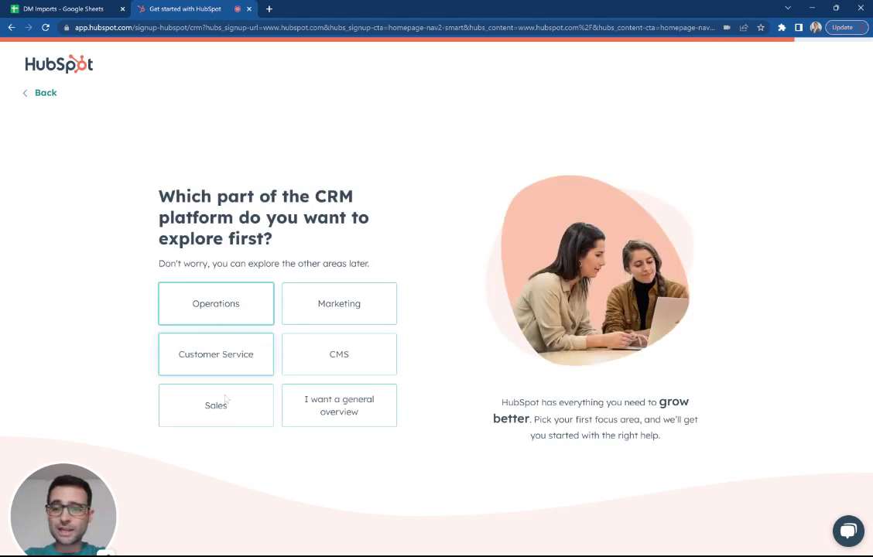
click(224, 409)
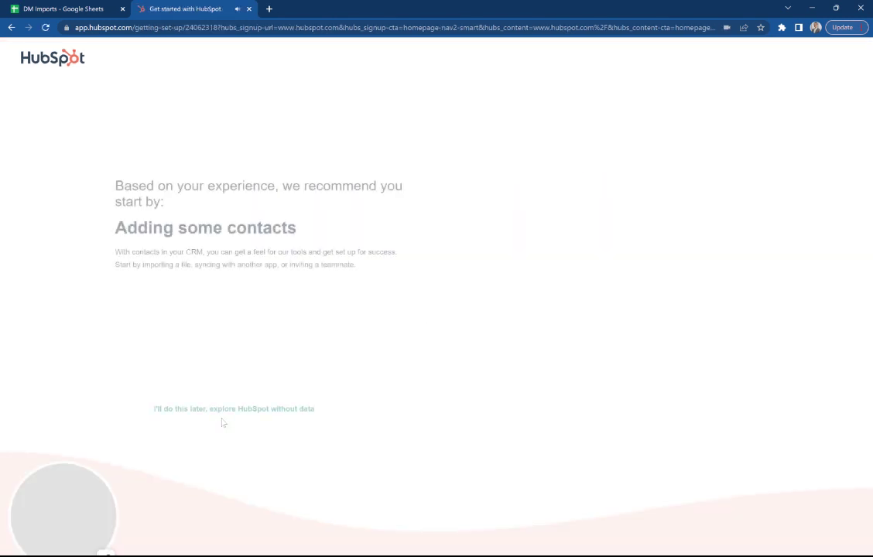
Skip adding contacts to explore HubSpot without data, and open the account settings.
click(244, 410)
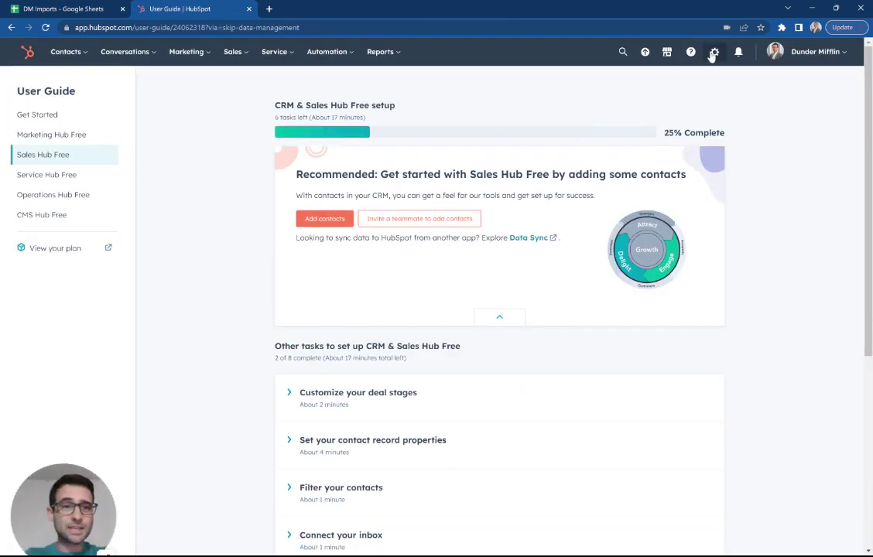
click(715, 51)
Switch to the DM Imports spreadsheet and download its Emails sheet as a comma-separated values file.
click(55, 9)
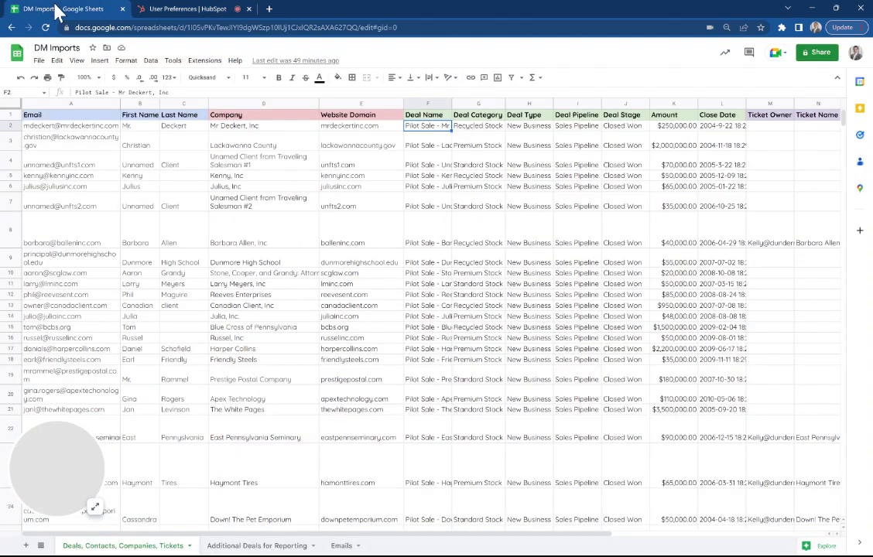
click(338, 546)
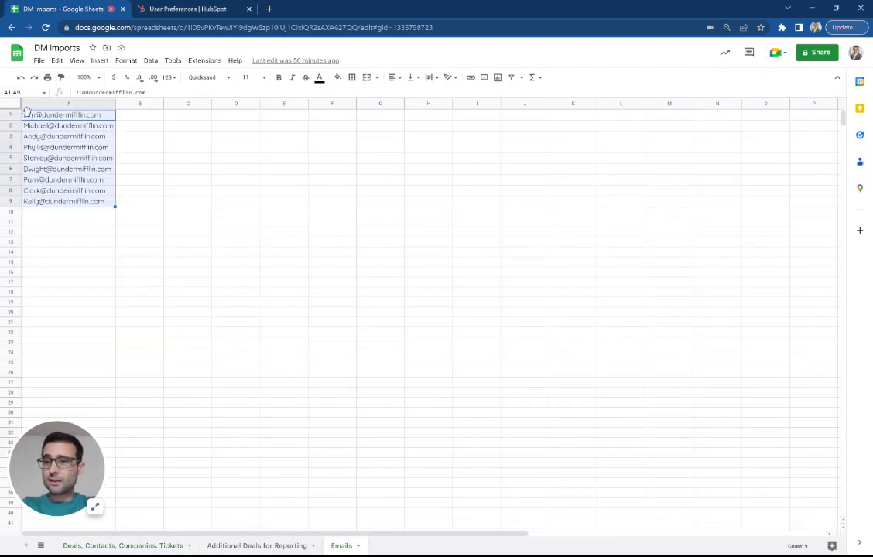
click(40, 61)
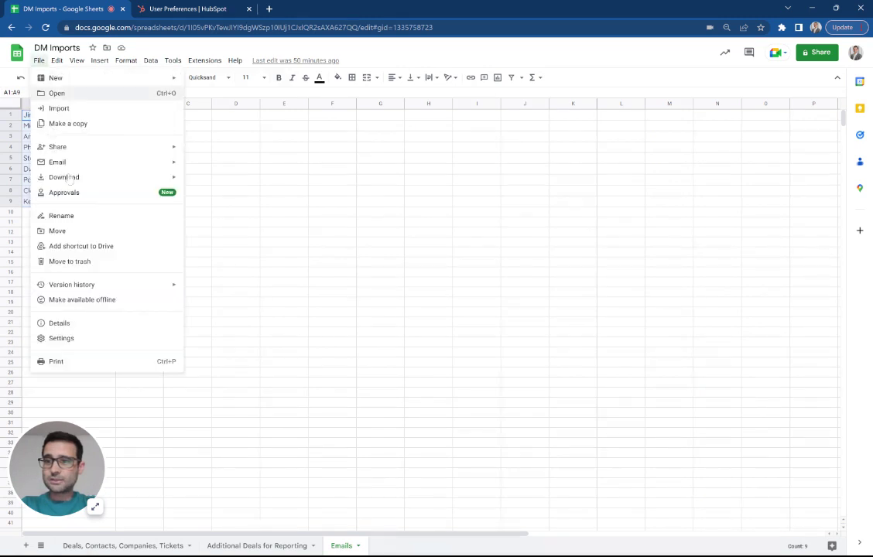
mouse_move(137, 168)
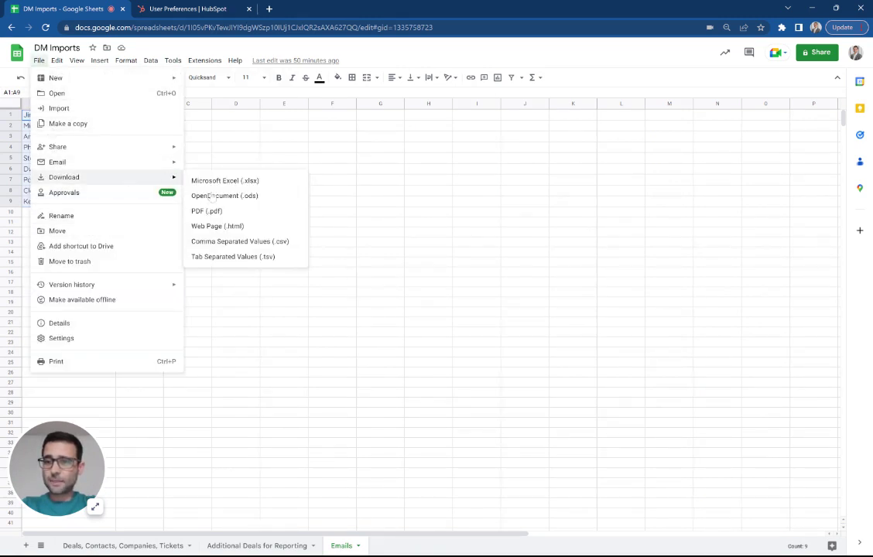
click(230, 242)
Back in HubSpot, start creating users under Users & Teams and import their addresses from DM Imports - Emails.csv.
click(203, 9)
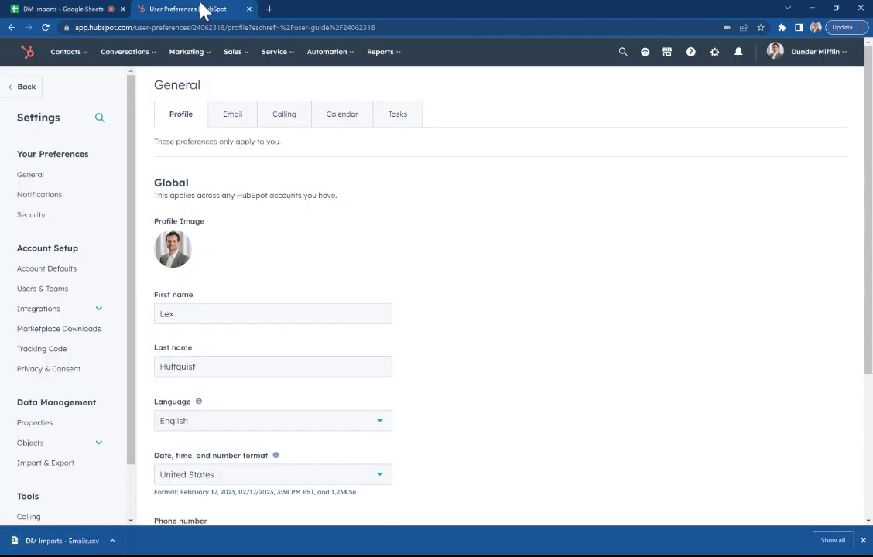
click(61, 298)
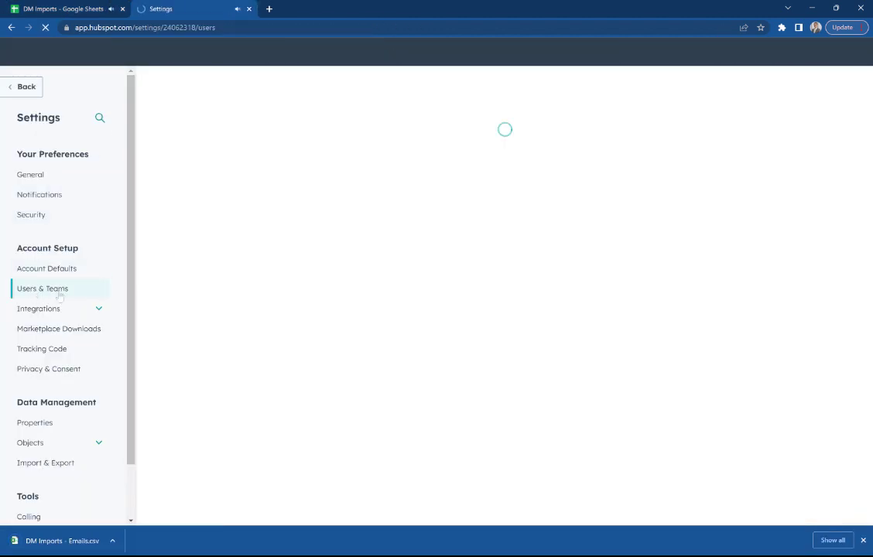
click(822, 154)
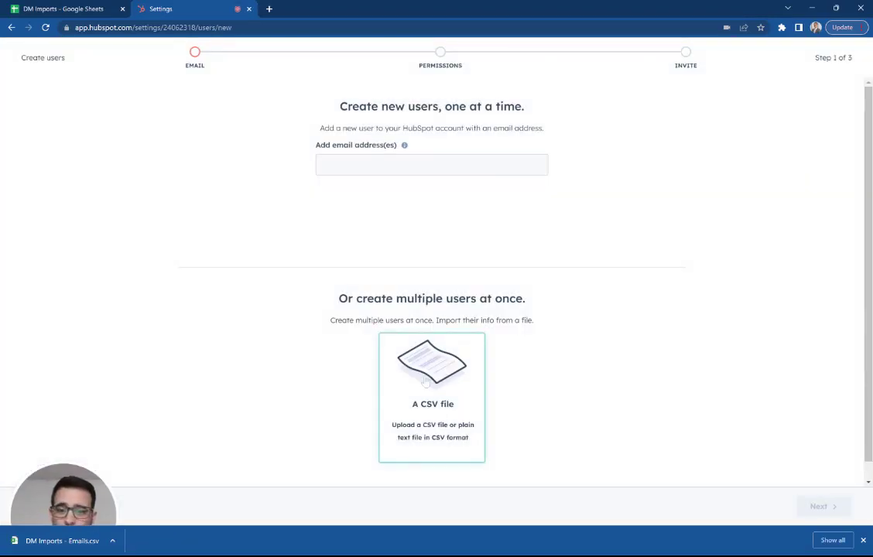
click(445, 374)
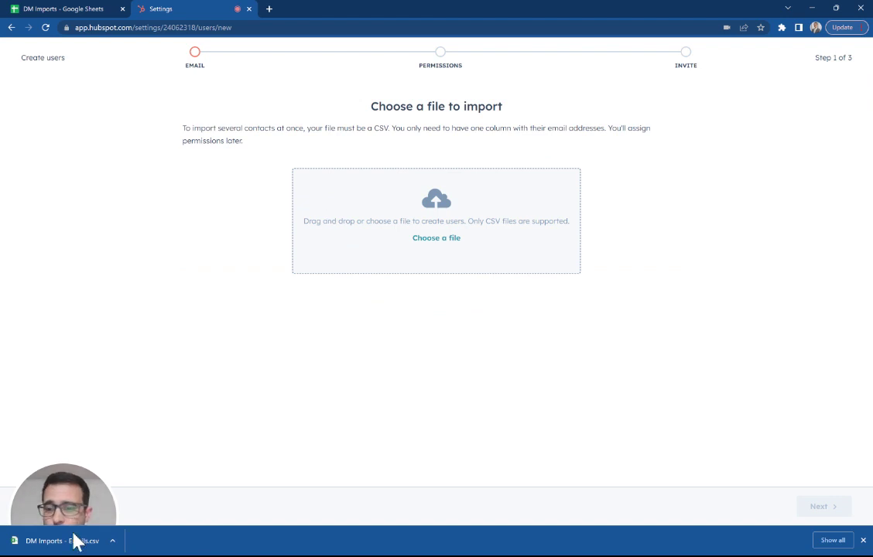
drag(73, 539, 349, 228)
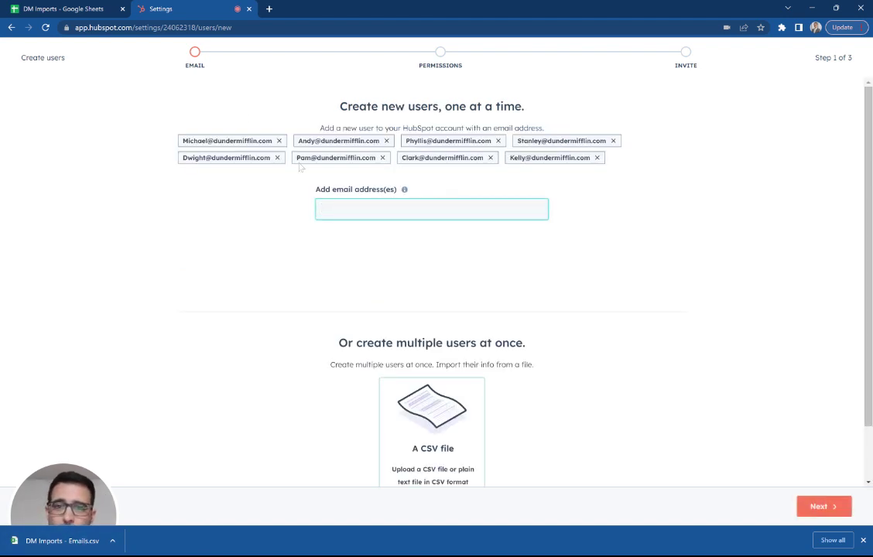
Keep the default permissions for the imported users, send their invitations, and finish the user creation.
click(801, 506)
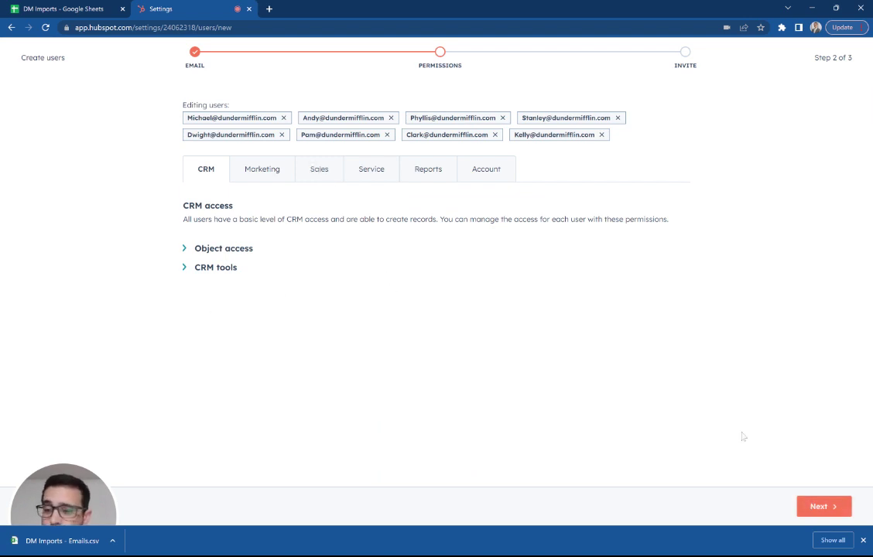
click(849, 511)
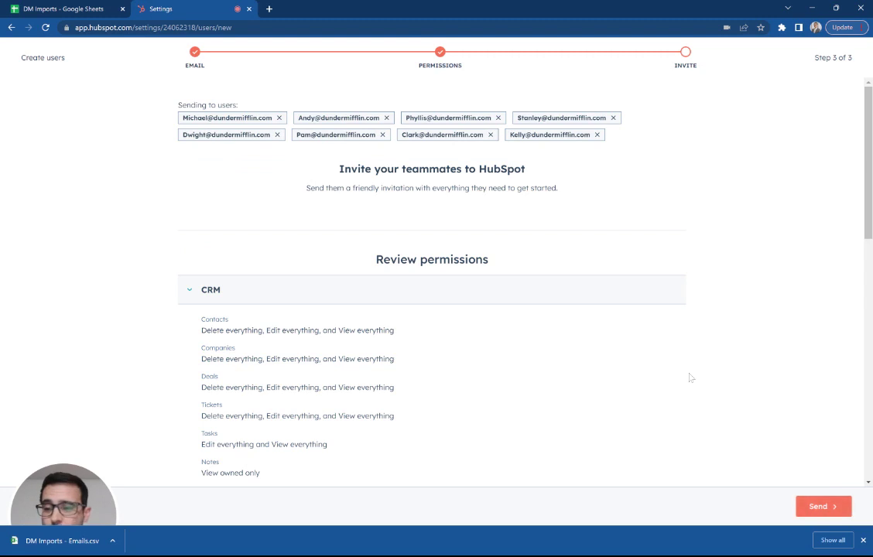
click(816, 505)
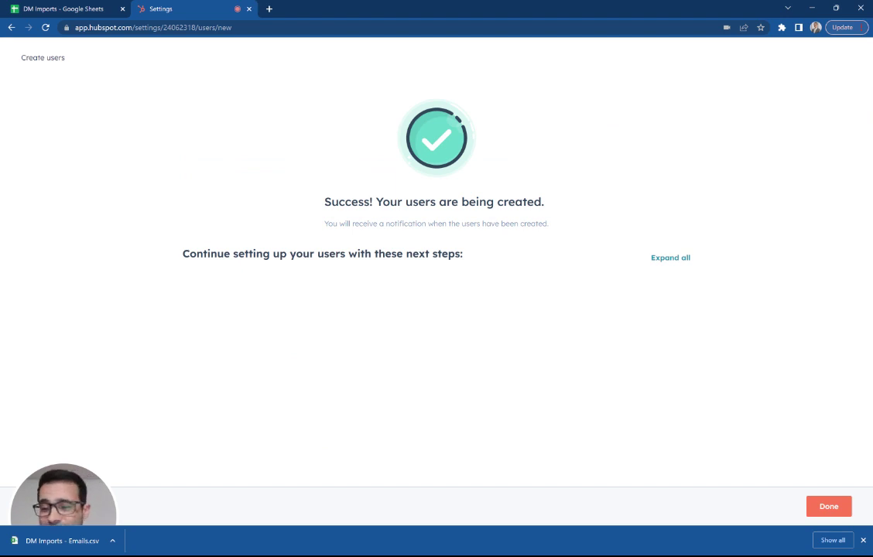
click(824, 508)
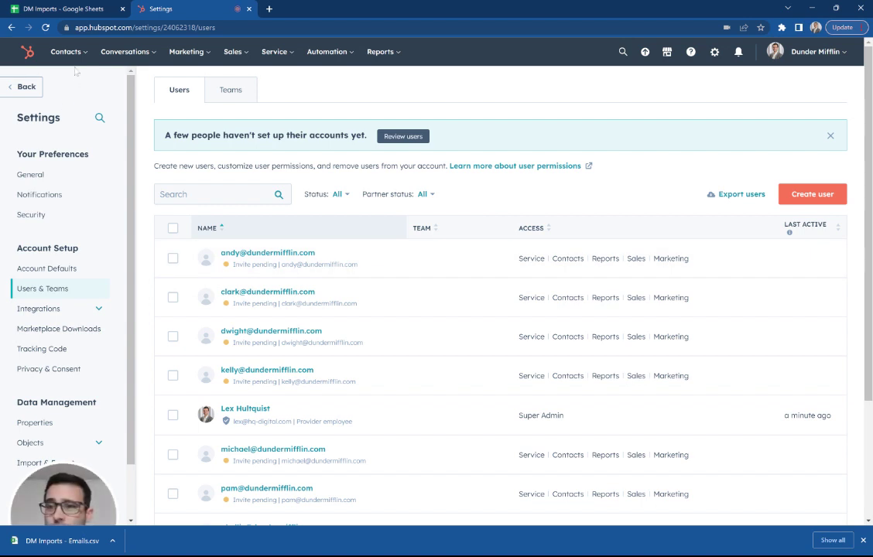
Go to the contacts and start a new import using a file from the computer.
mouse_move(69, 60)
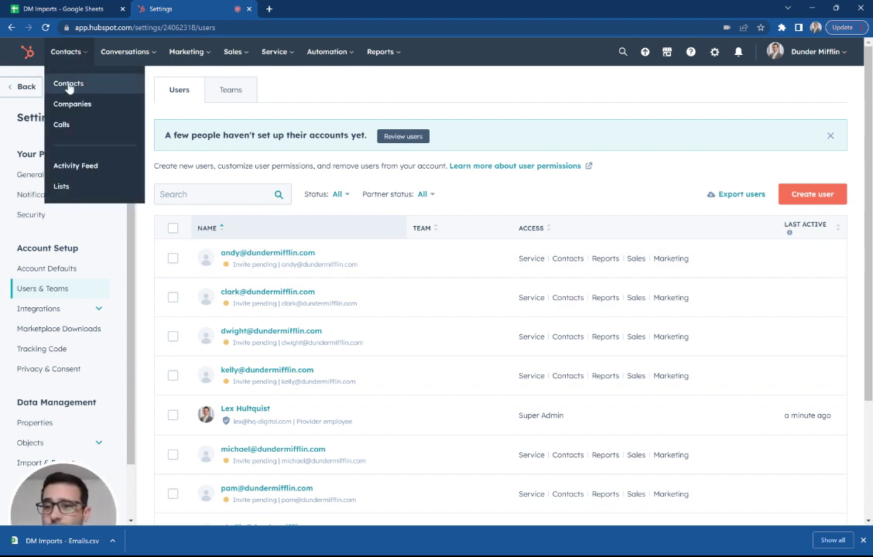
click(69, 86)
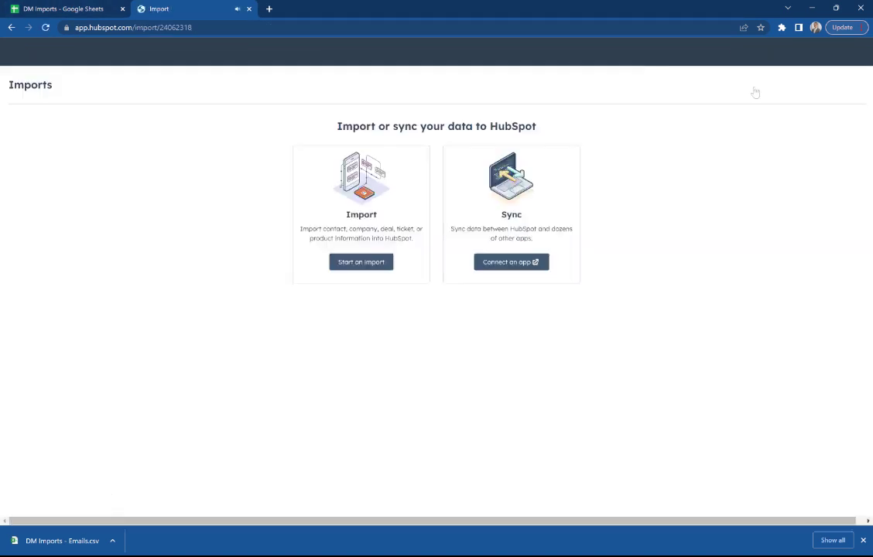
click(357, 262)
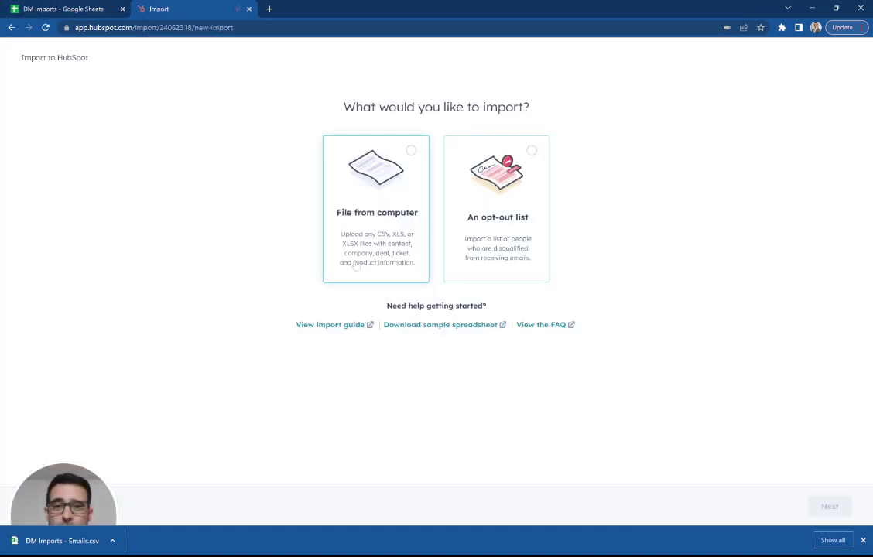
click(367, 192)
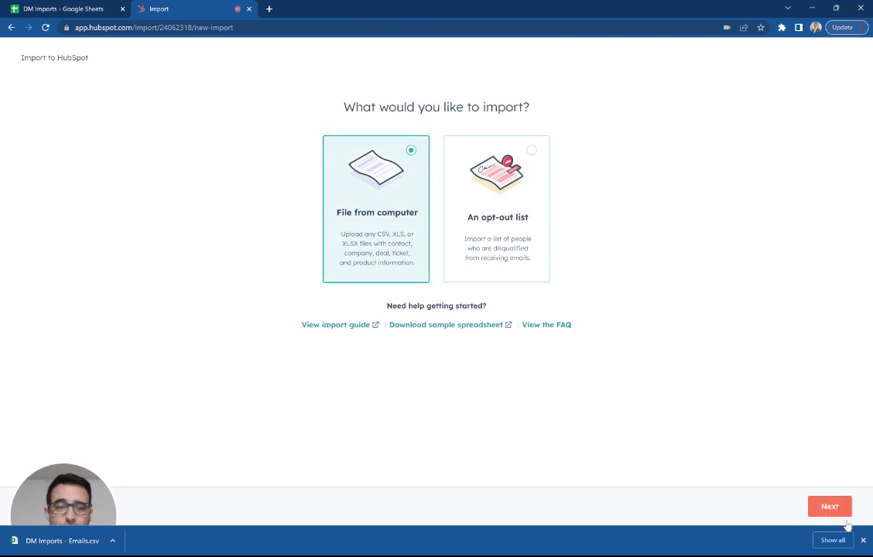
click(830, 507)
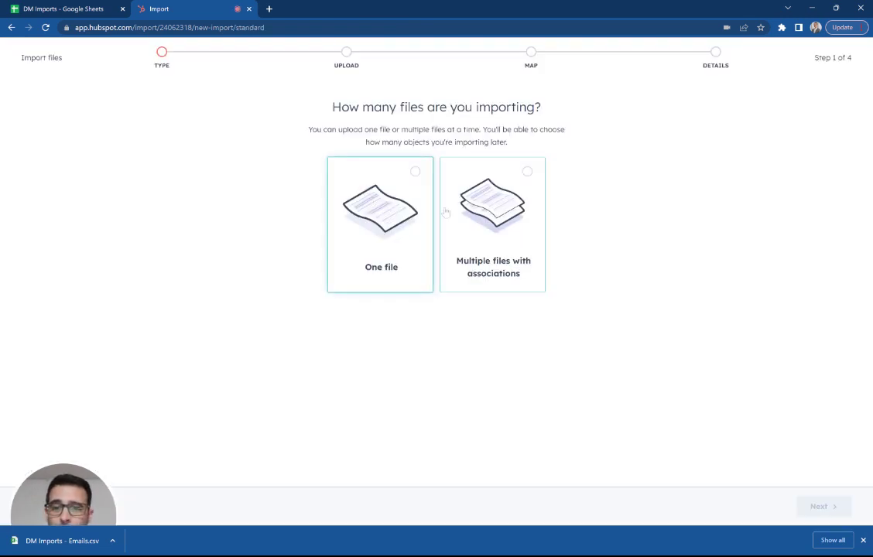
Set the import to one file containing multiple objects.
click(384, 219)
click(819, 507)
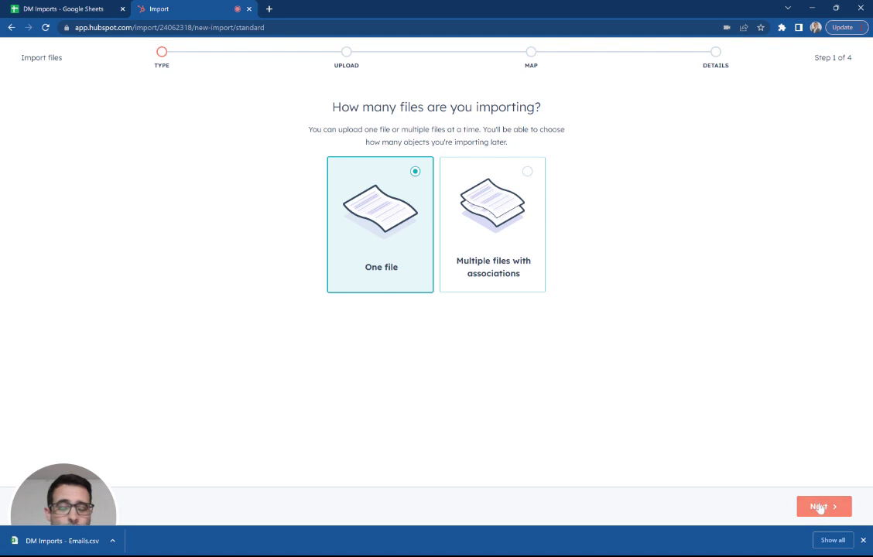
click(443, 203)
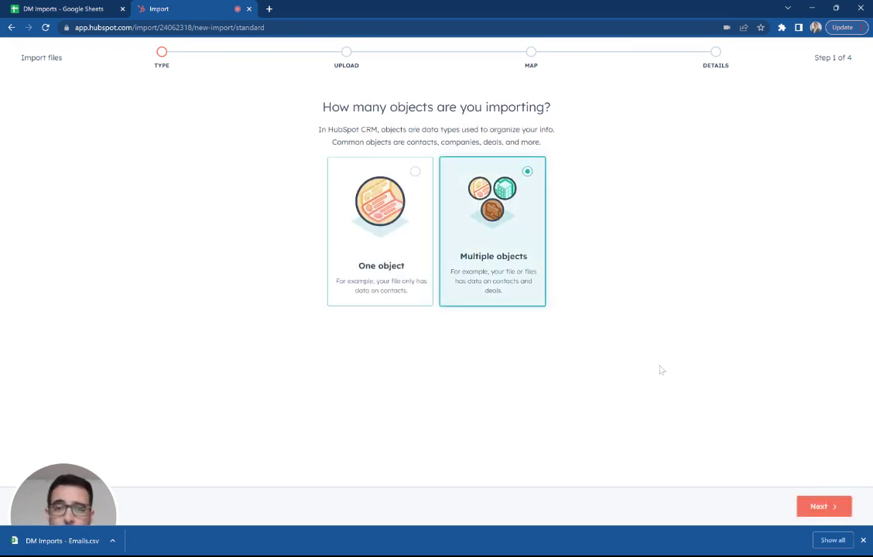
click(819, 507)
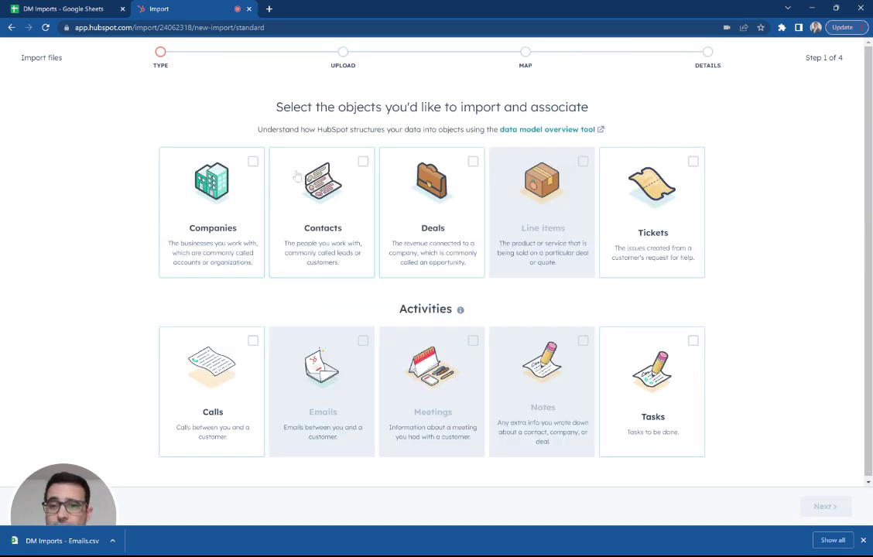
Choose Contacts, Deals, Companies, and Tickets as the objects to import and associate, and continue to the upload stage.
click(297, 177)
click(407, 203)
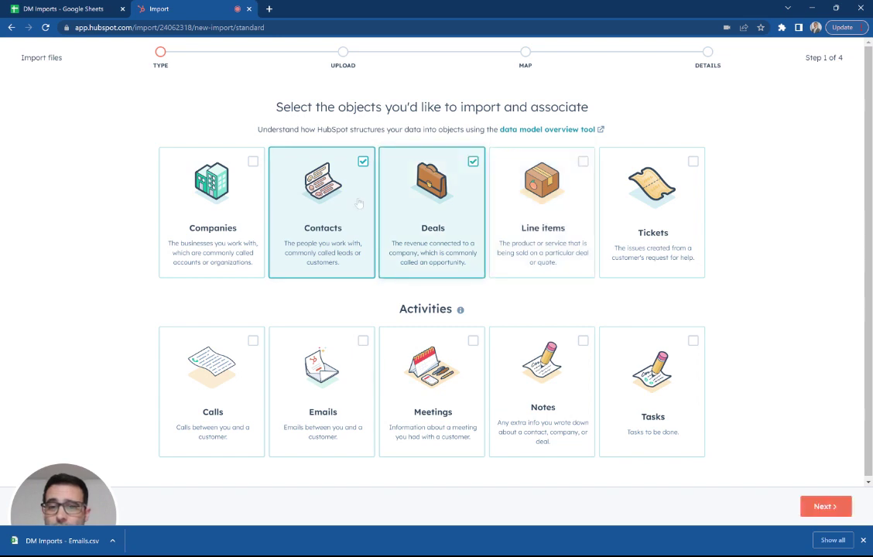
click(229, 202)
click(686, 202)
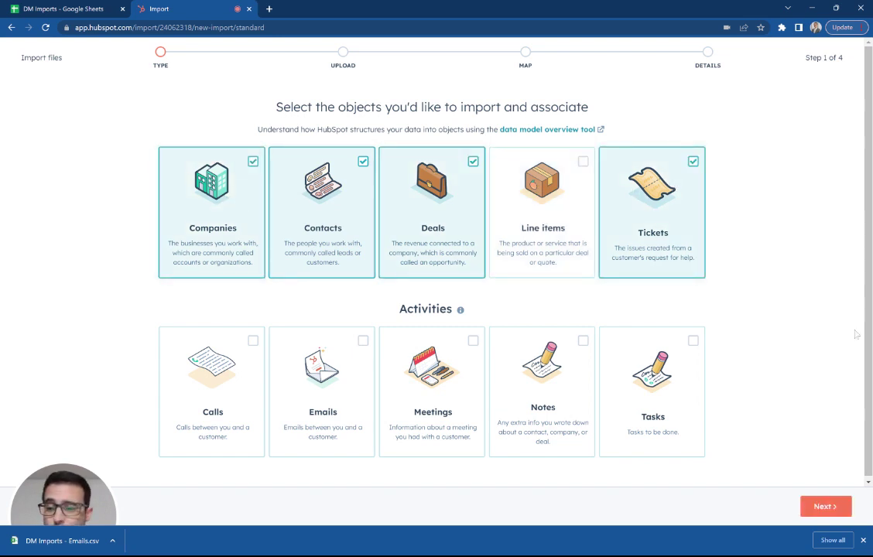
click(820, 514)
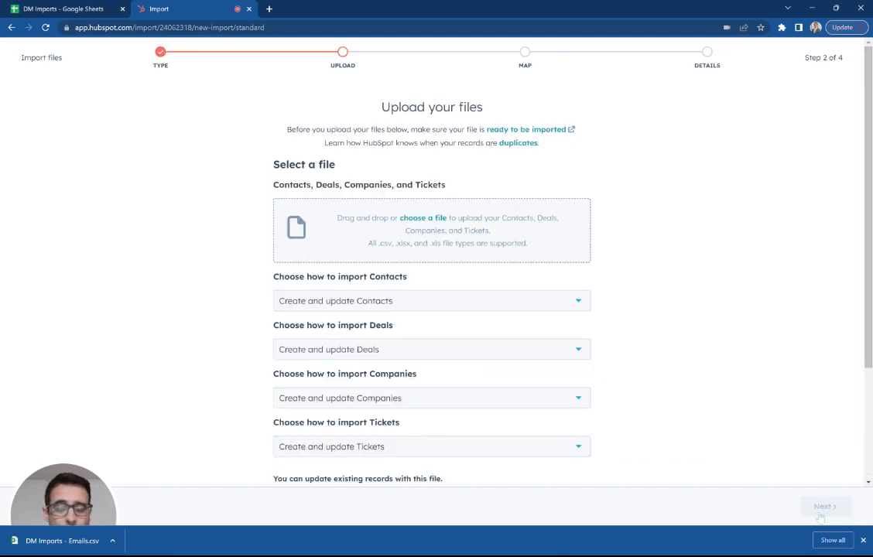
Switch to the DM Imports spreadsheet and download its Deals, Contacts, Companies, Tickets sheet as a comma-separated values file.
scroll(639, 254, down, 2)
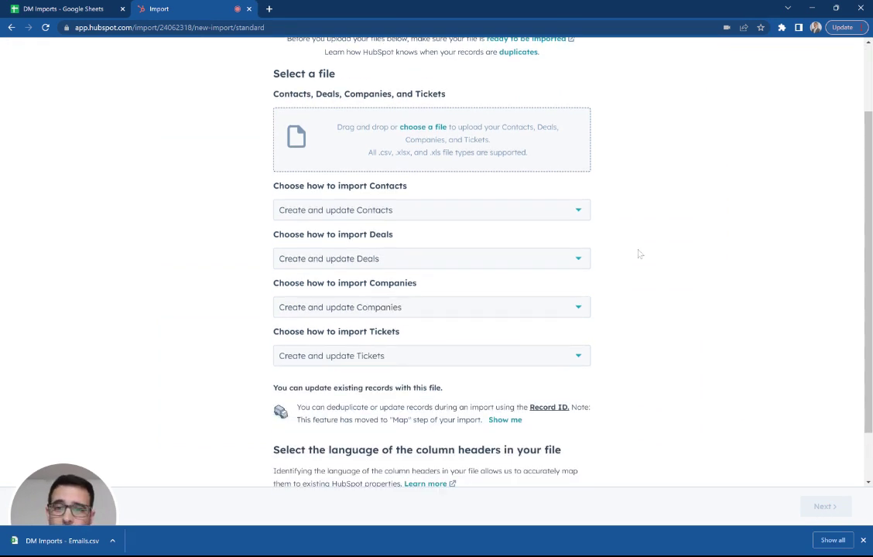
click(40, 10)
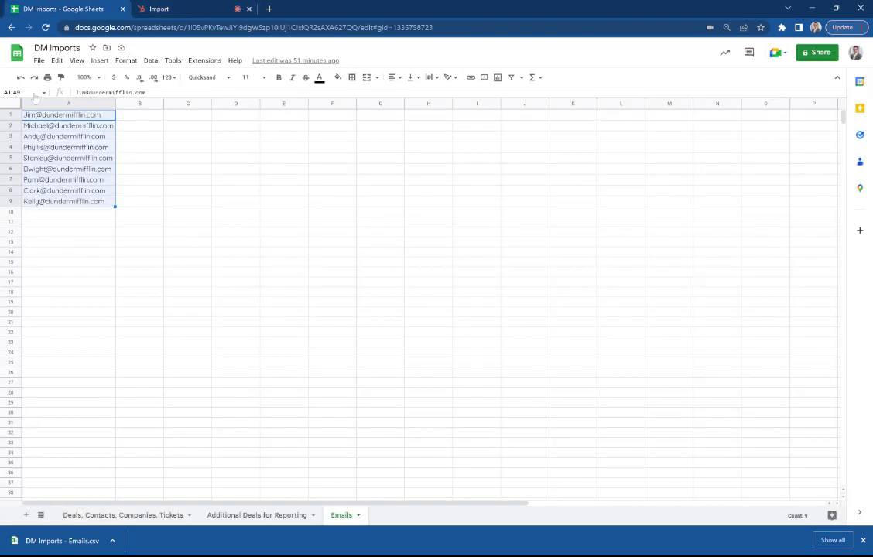
click(95, 506)
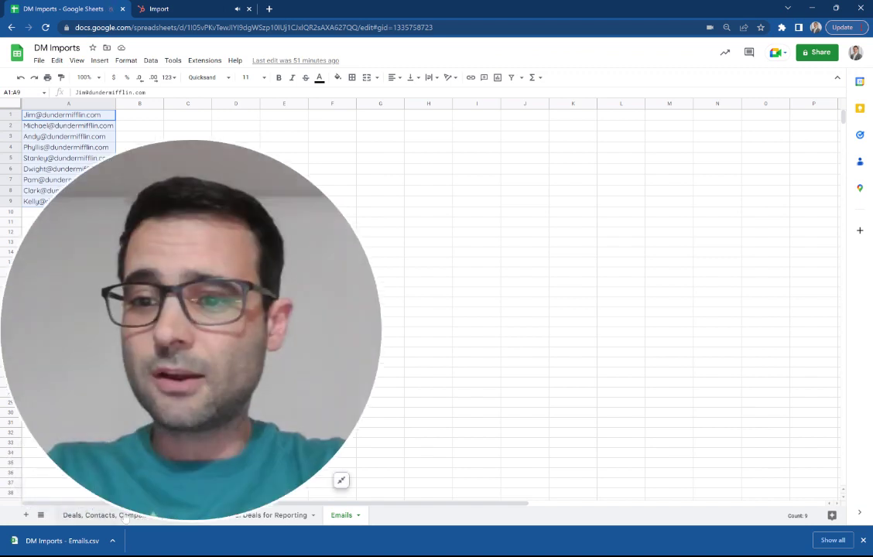
click(85, 515)
click(341, 481)
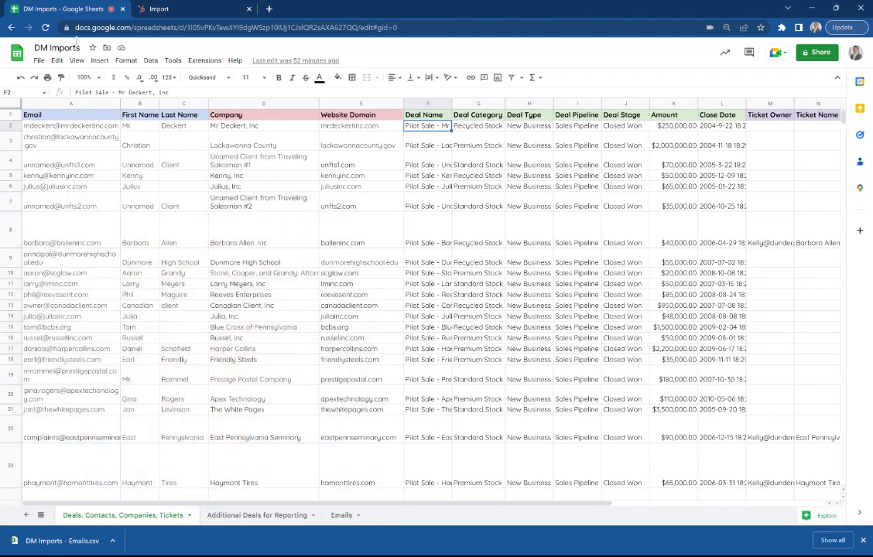
click(39, 60)
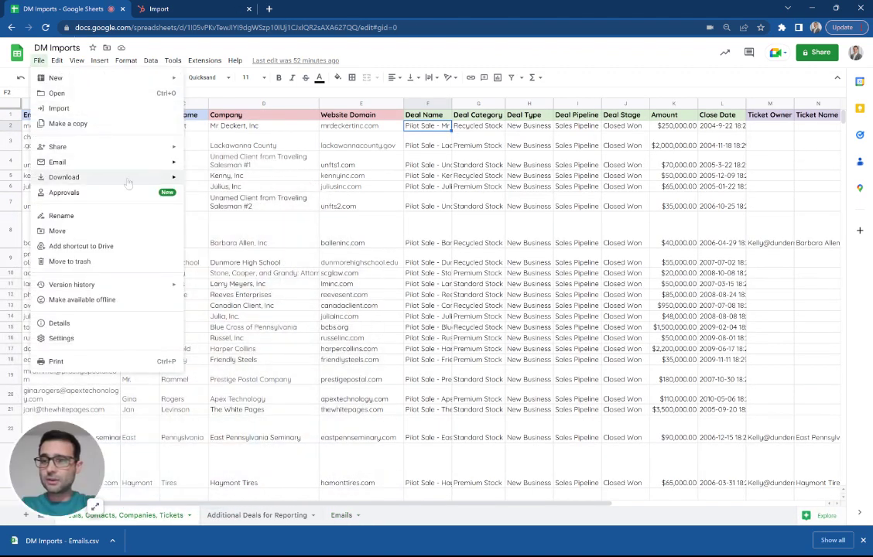
click(229, 245)
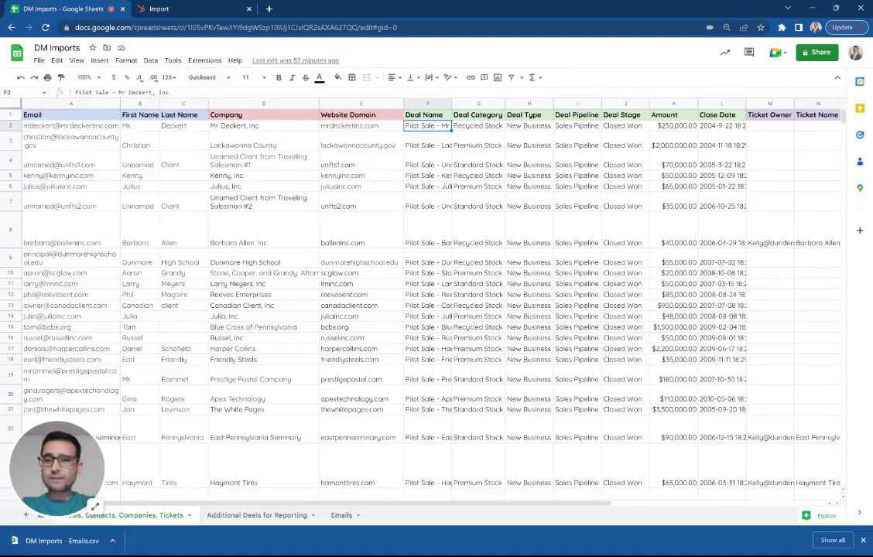
Back in HubSpot, upload DM Imports - Deals, Contacts, Companies, Tickets.csv and continue to the column mapping.
click(181, 10)
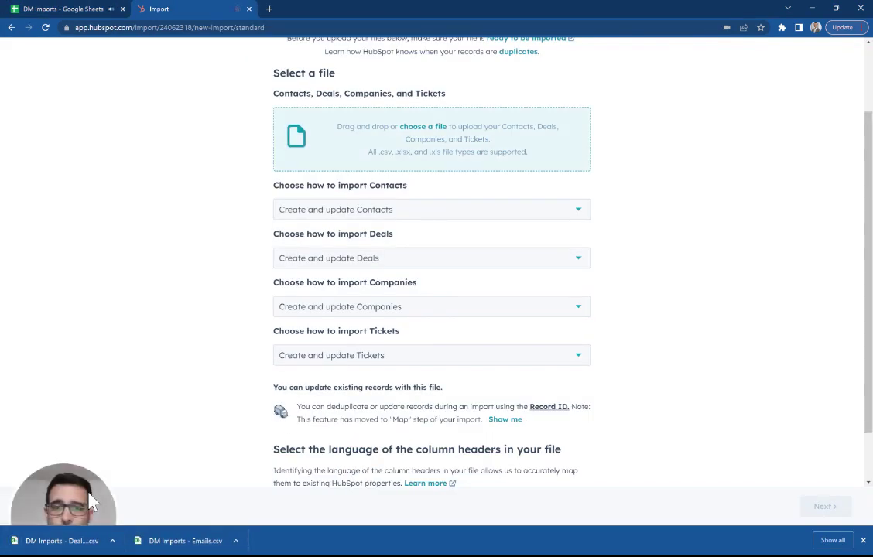
drag(62, 541, 432, 140)
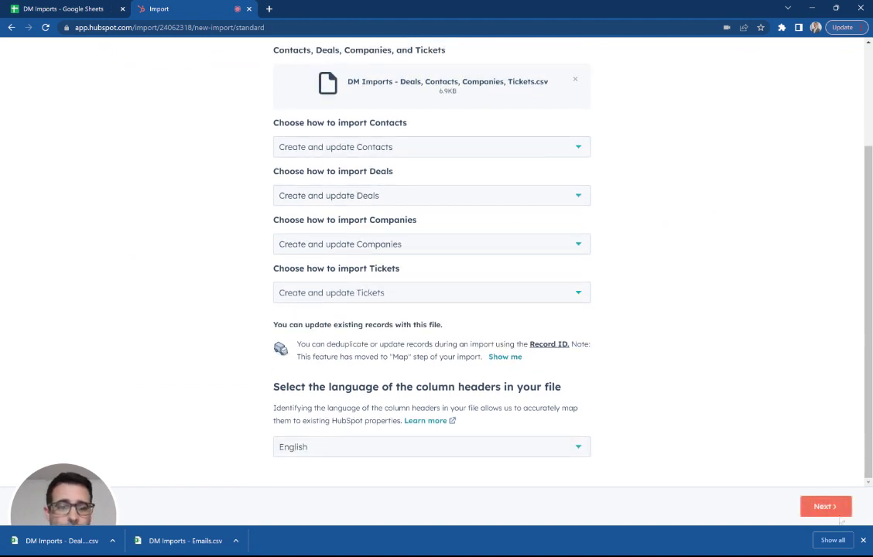
click(826, 508)
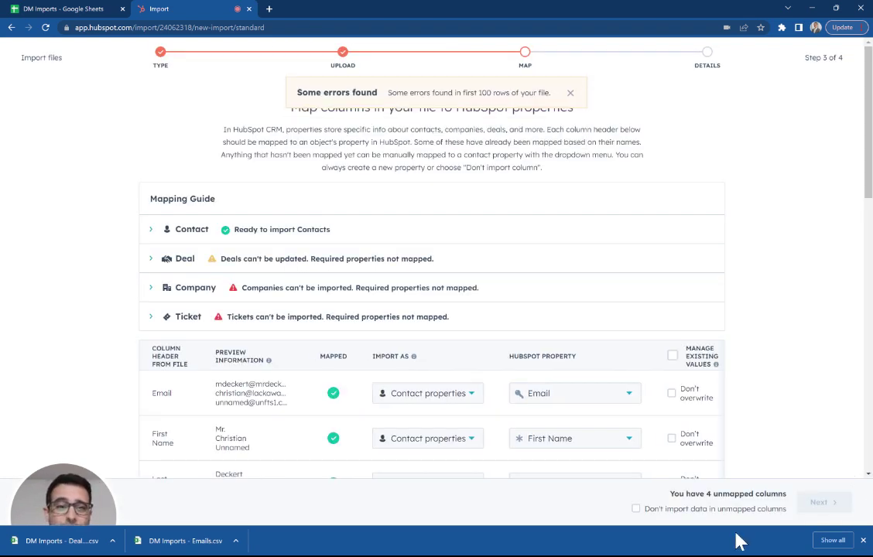
Review the column mapping and map the Company column to the Company name property under Company properties.
scroll(780, 415, down, 1)
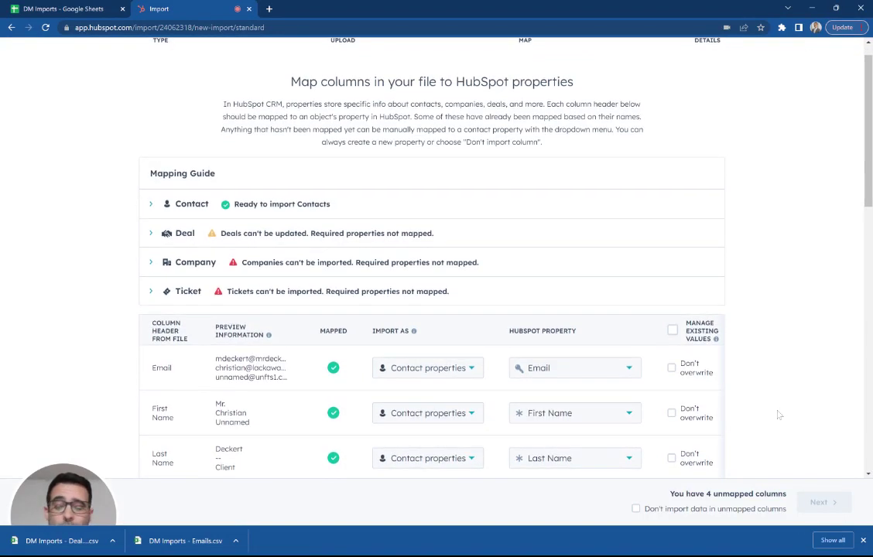
scroll(779, 415, down, 2)
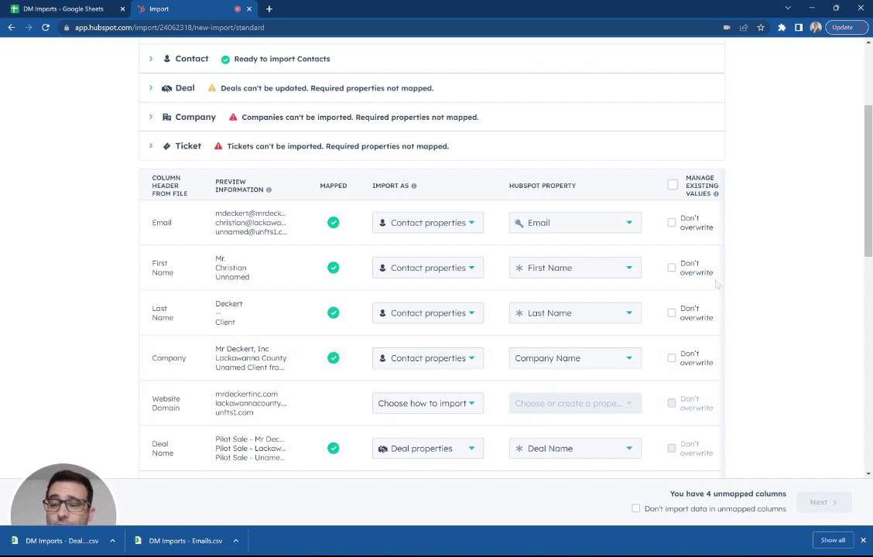
scroll(599, 247, up, 1)
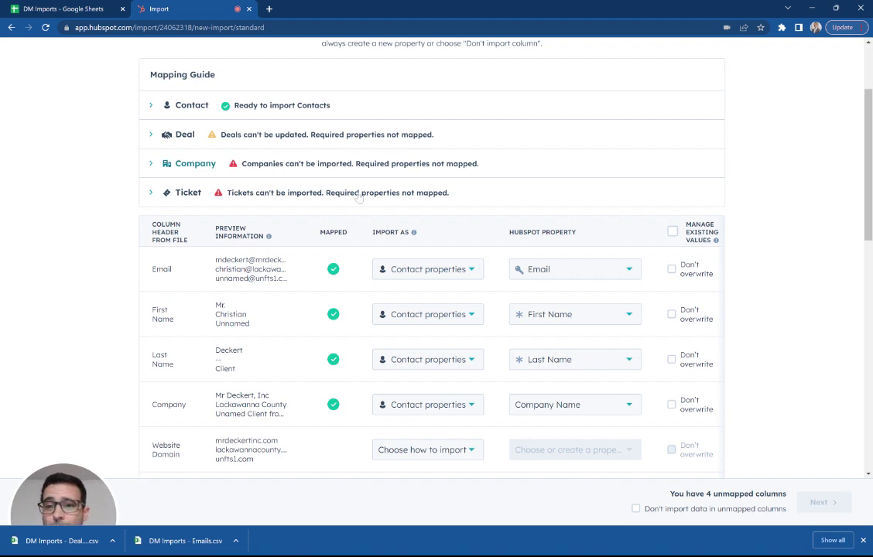
scroll(359, 197, down, 1)
scroll(359, 197, down, 1)
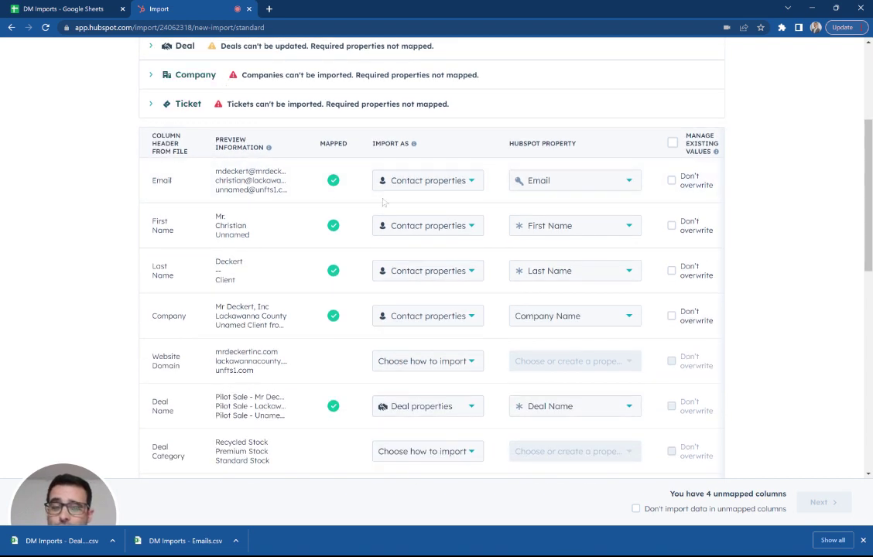
scroll(385, 200, down, 1)
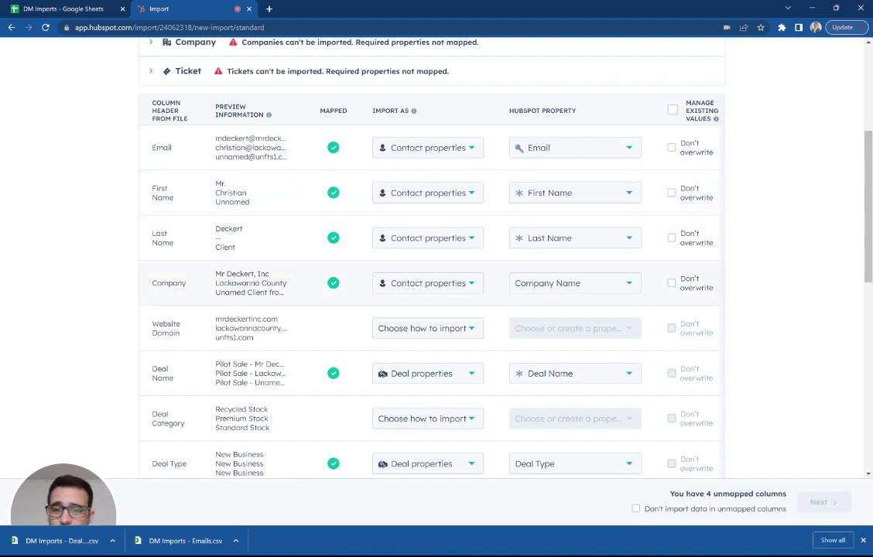
click(429, 284)
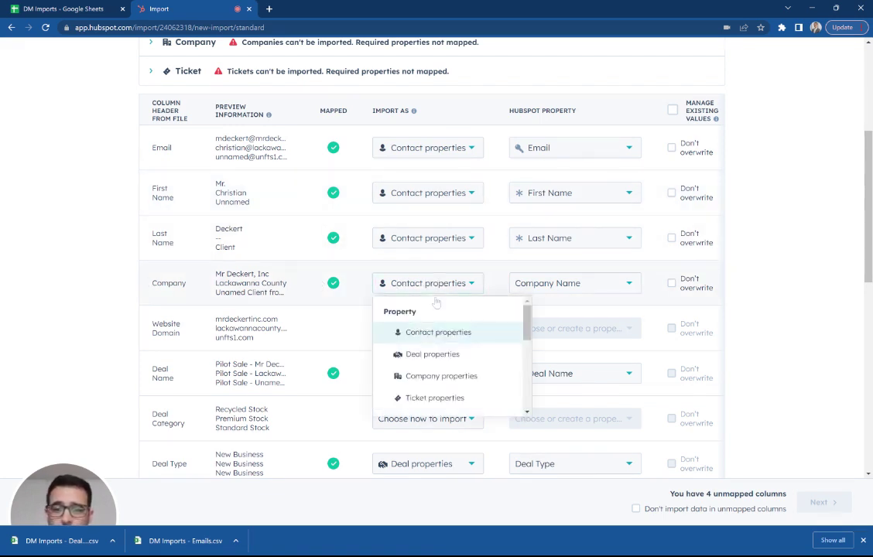
click(443, 376)
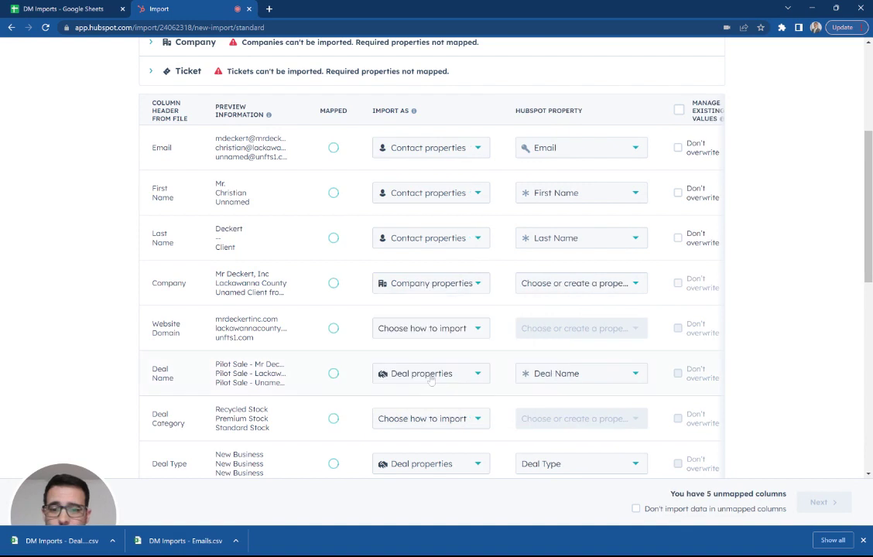
click(566, 284)
text(company na)
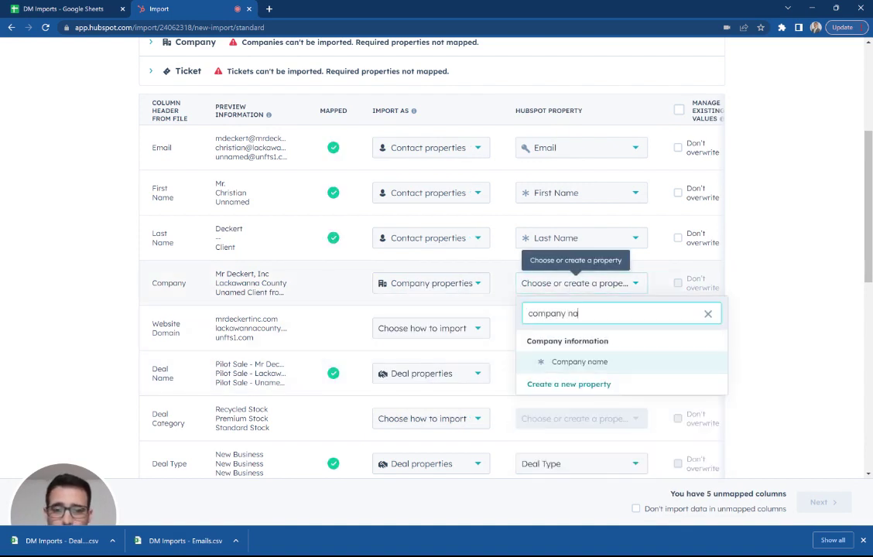
key(Return)
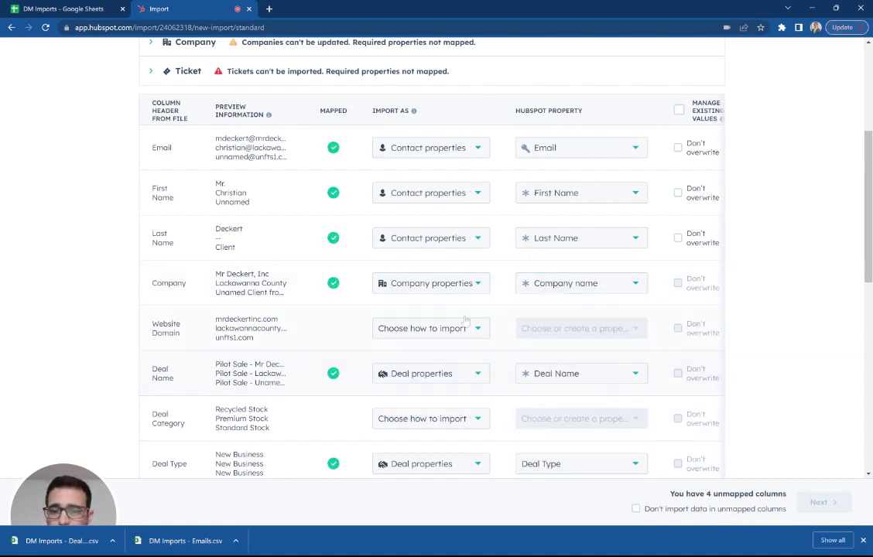
Map the Website Domain column to the Company Domain Name property under Company properties.
click(455, 332)
click(435, 419)
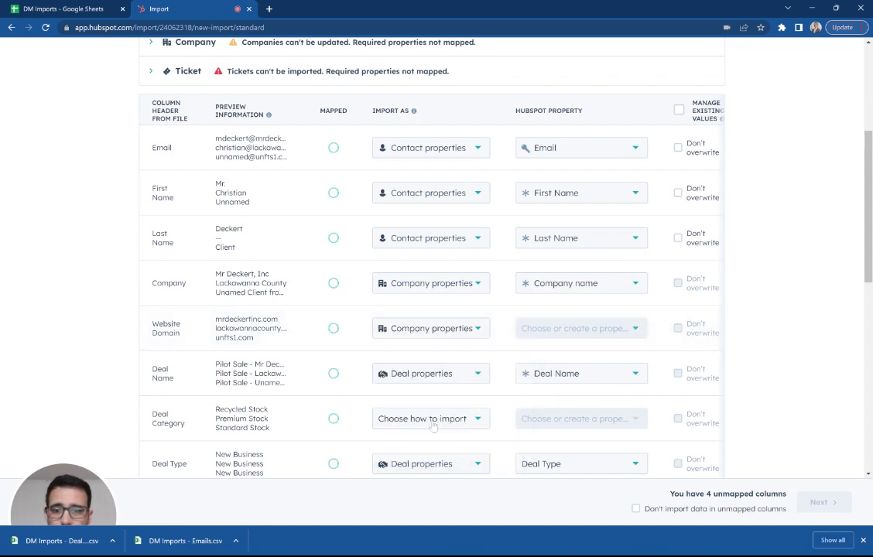
click(556, 333)
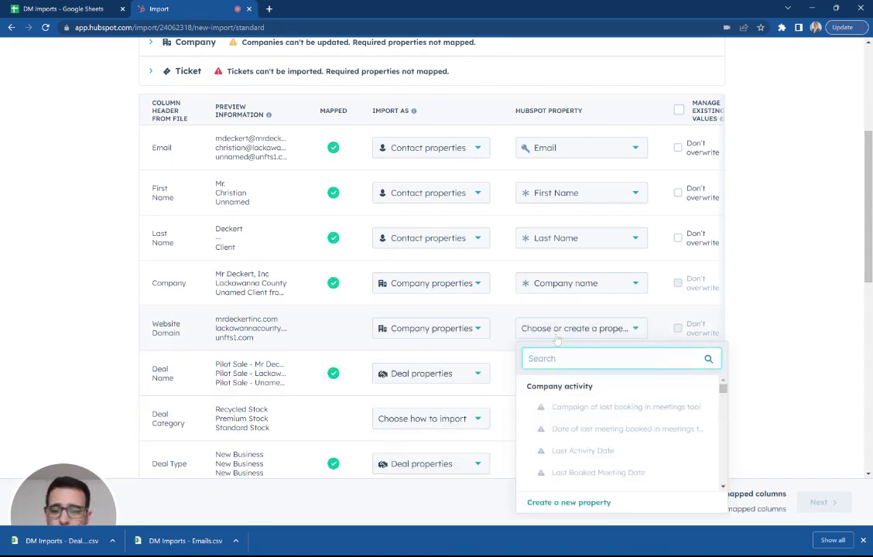
text(dom)
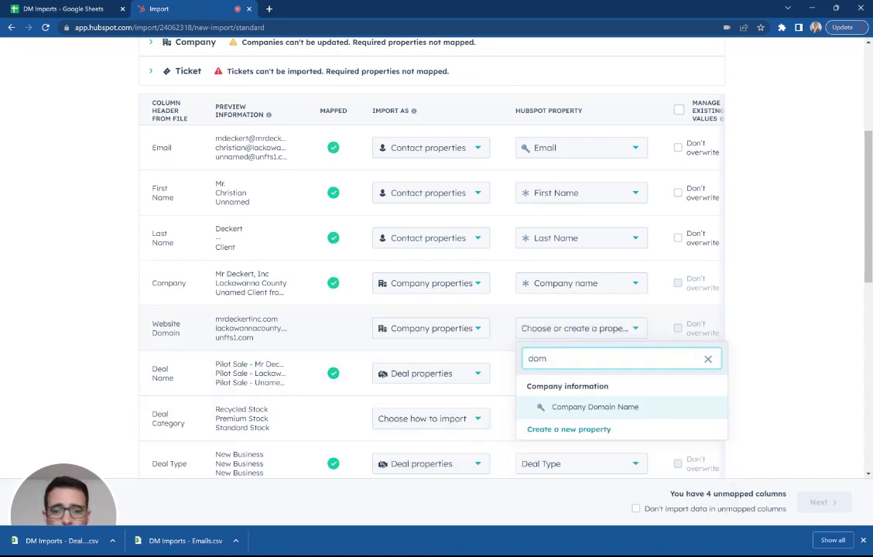
click(595, 407)
Import the Deal Category column as Deal properties and start a new Deal Category property in the Deal information group.
scroll(709, 364, down, 2)
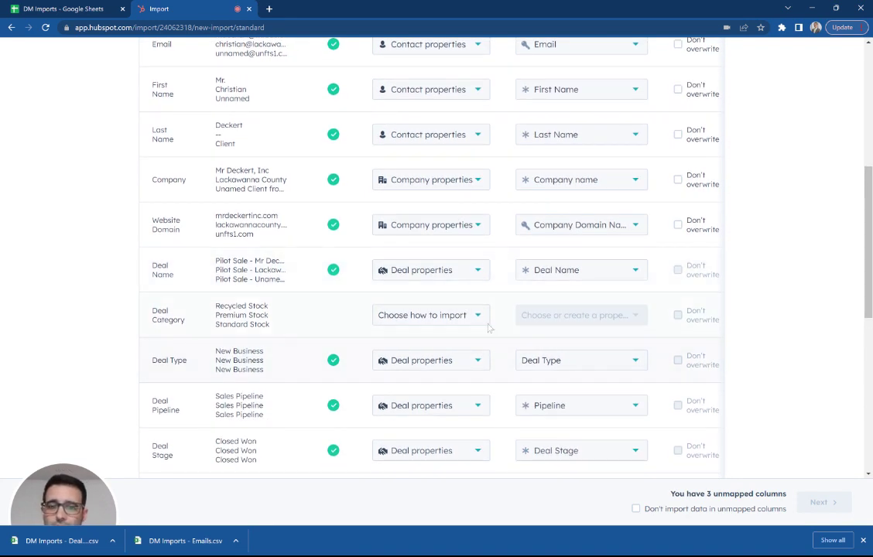
click(474, 324)
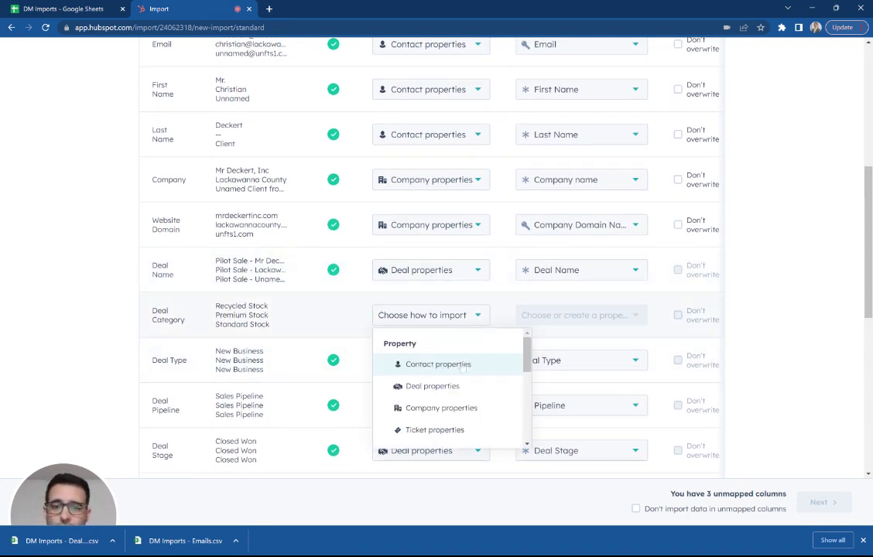
click(424, 388)
click(577, 315)
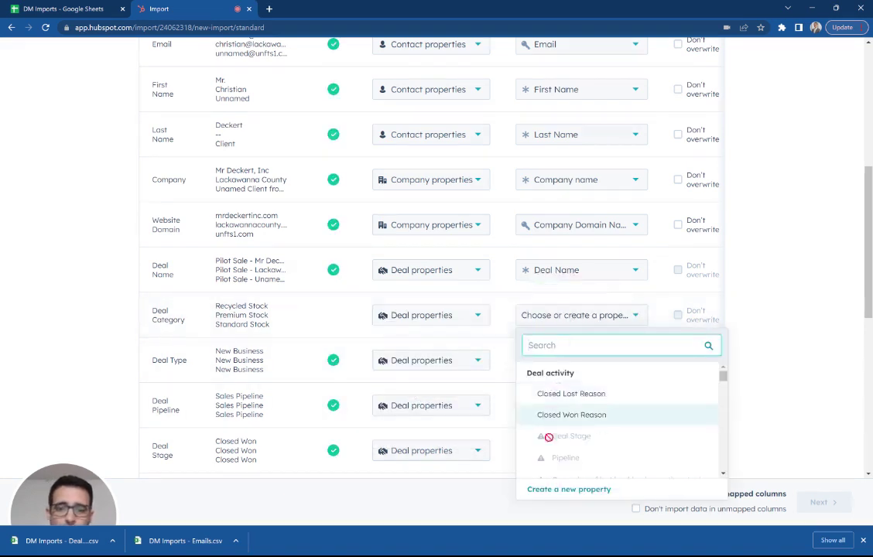
click(556, 489)
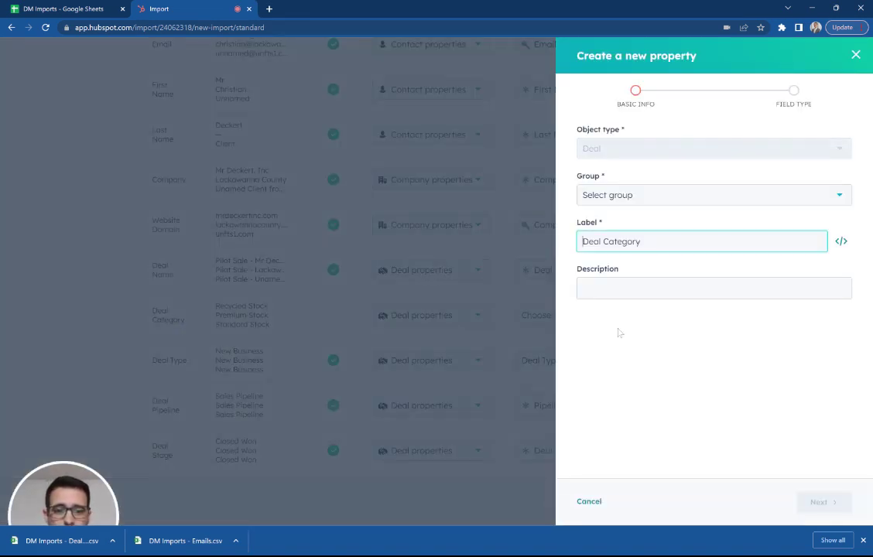
click(612, 195)
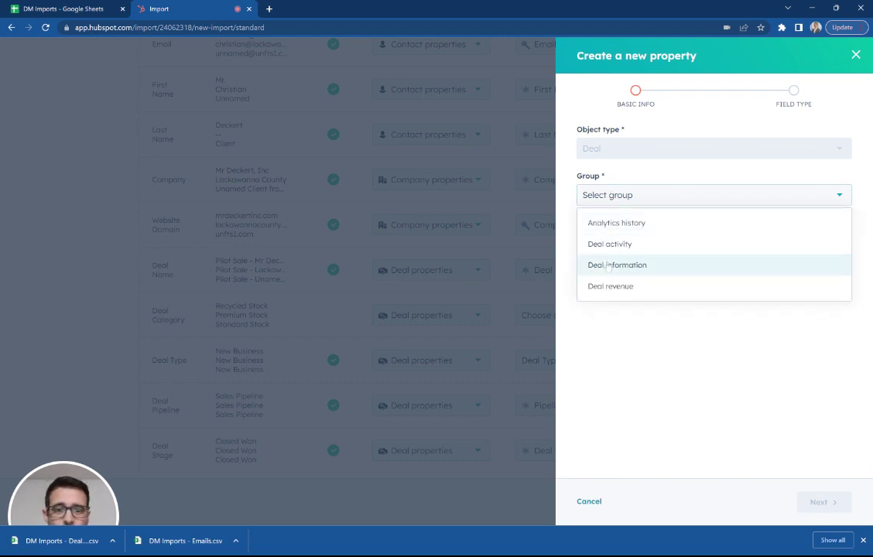
click(609, 265)
click(805, 507)
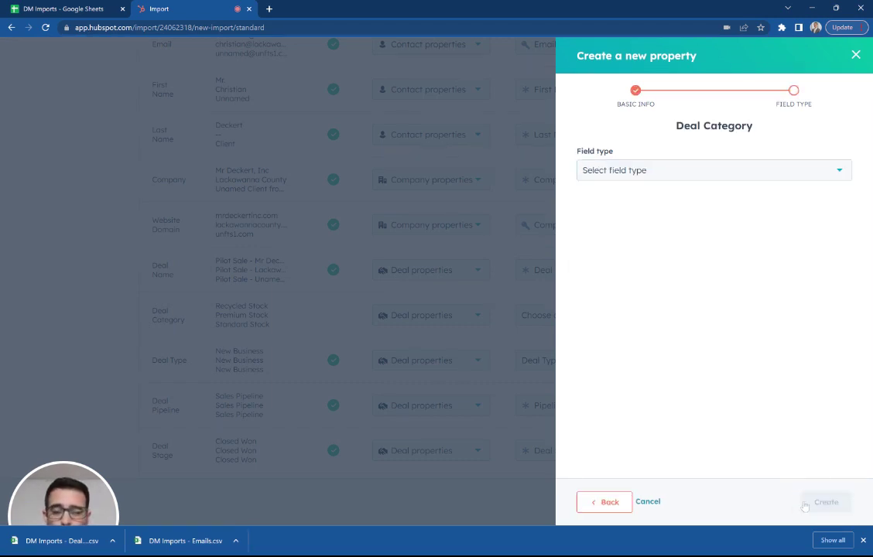
Set the Deal Category property's field type to Single-line text and create the property.
click(628, 169)
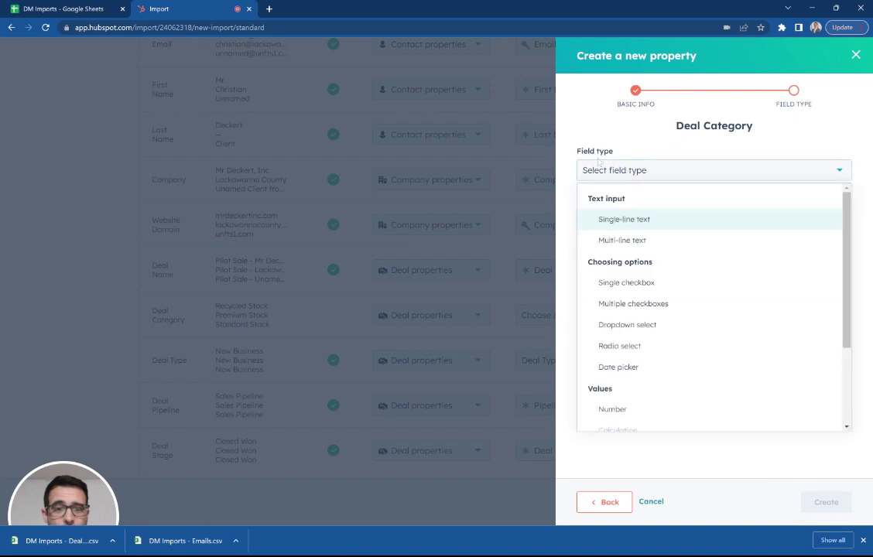
click(624, 220)
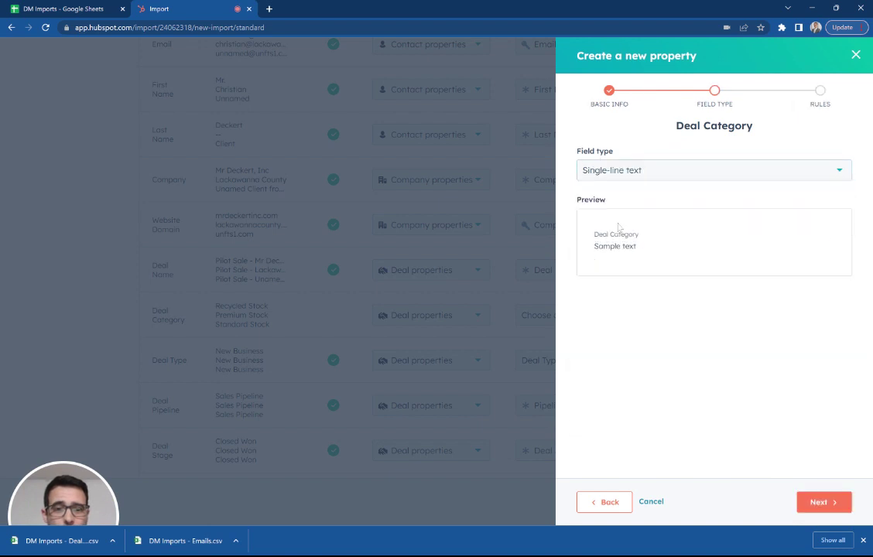
click(833, 503)
click(834, 505)
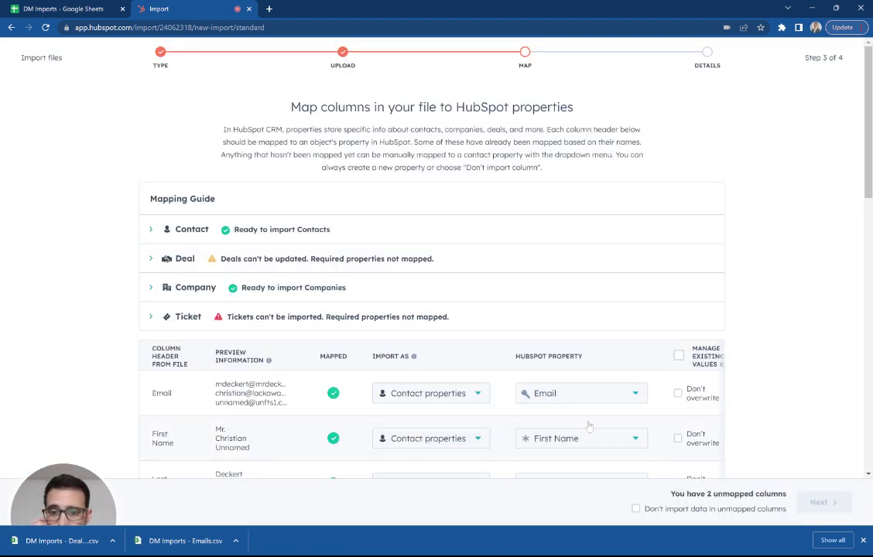
Remap the Close Date column to the Close Date property under Deal properties.
scroll(441, 374, down, 5)
scroll(440, 374, down, 3)
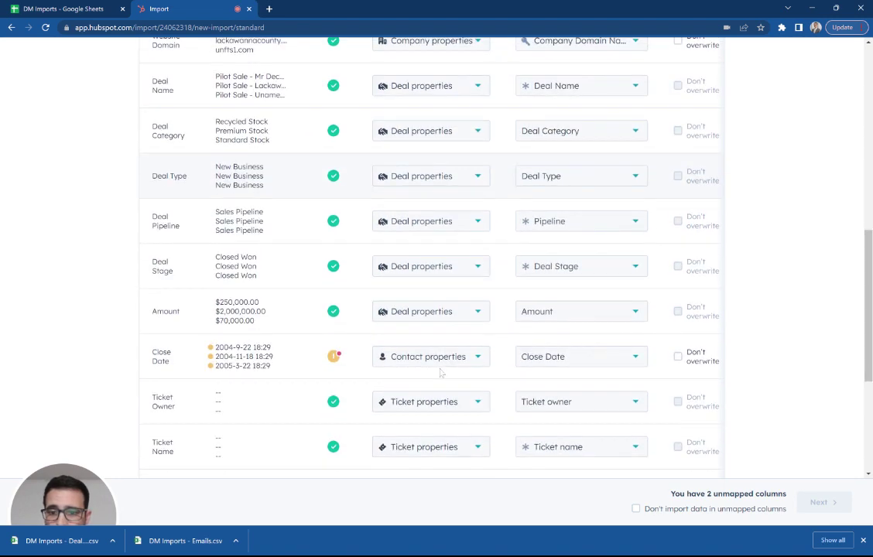
click(435, 316)
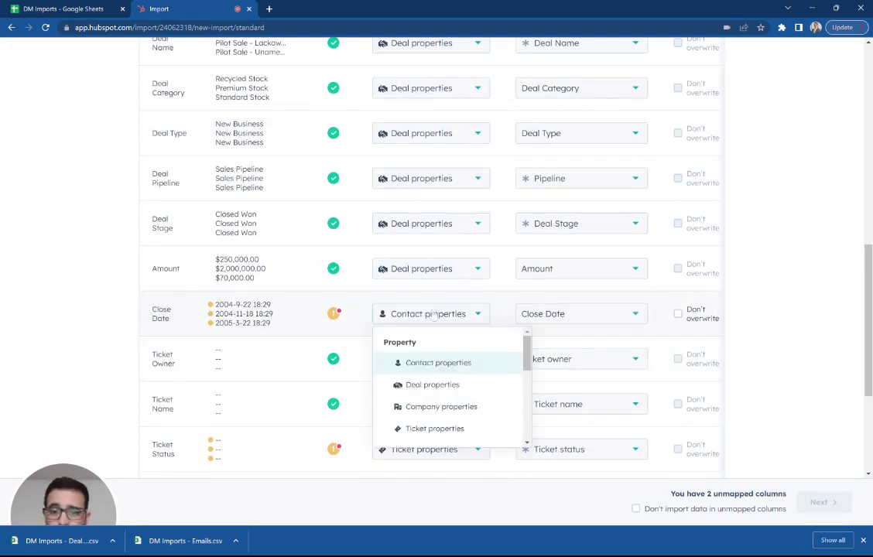
click(410, 384)
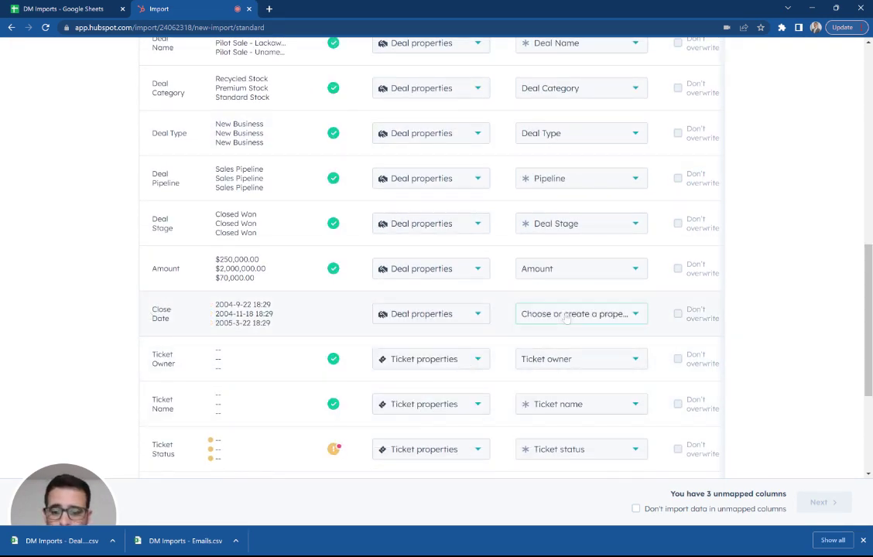
click(564, 317)
text(close)
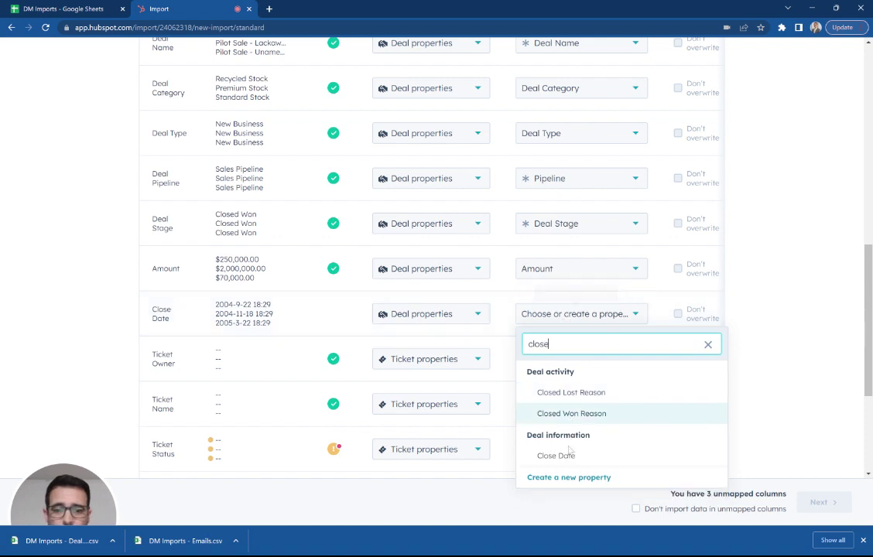
click(556, 456)
Map the Ticket Pipeline column to the Pipeline property under Ticket properties.
scroll(491, 372, down, 1)
scroll(491, 373, down, 1)
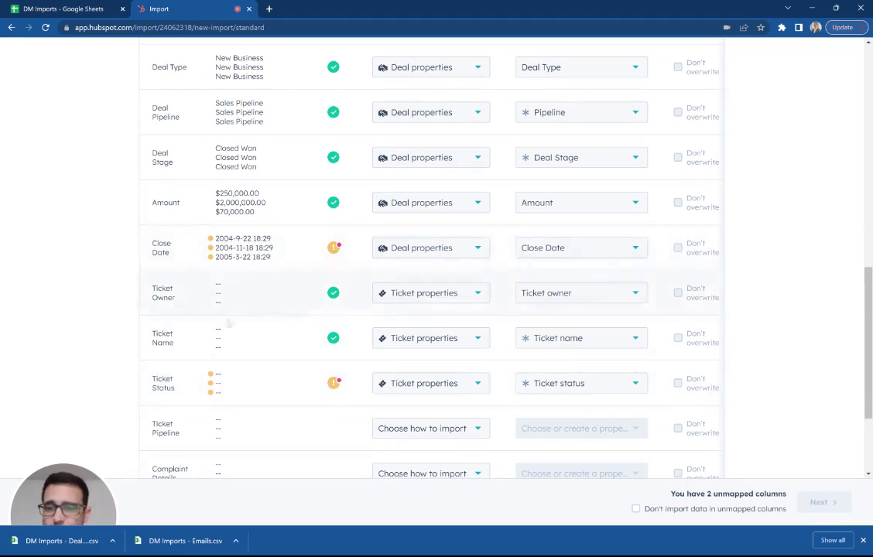
scroll(327, 347, down, 1)
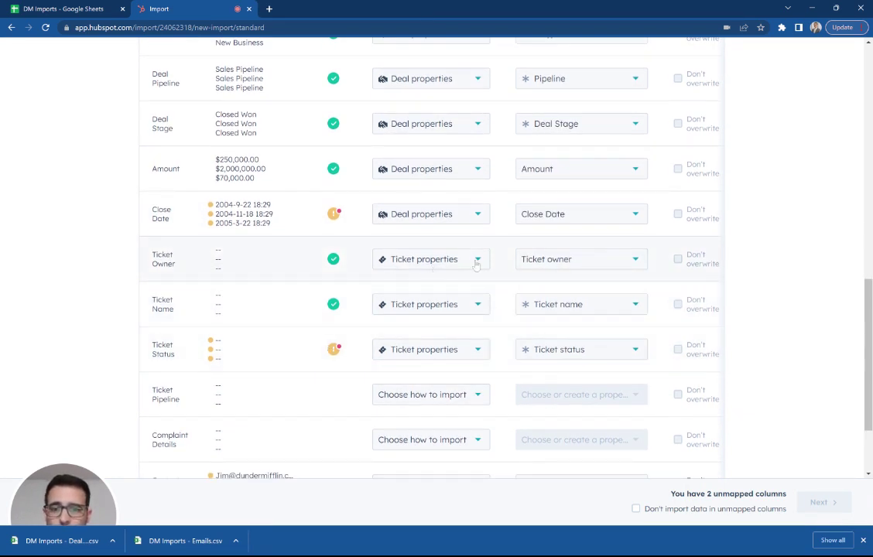
scroll(470, 404, down, 2)
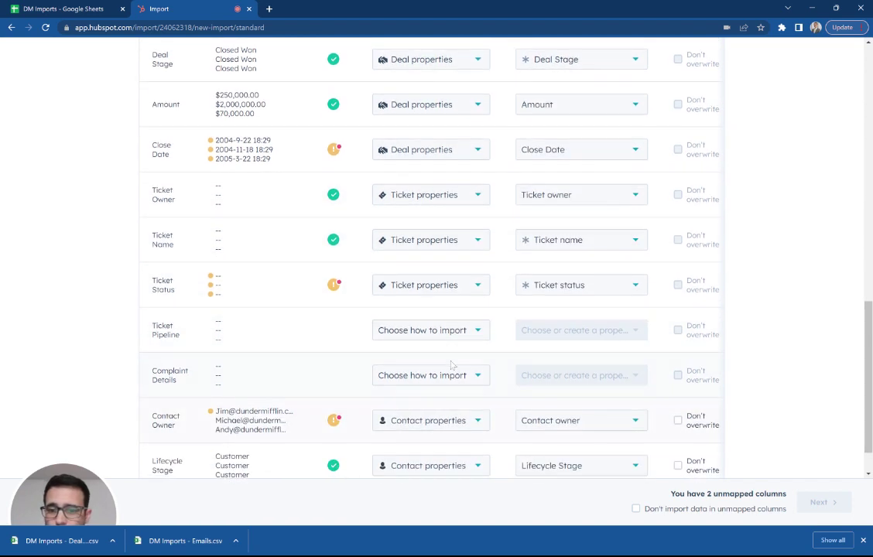
click(436, 339)
click(418, 444)
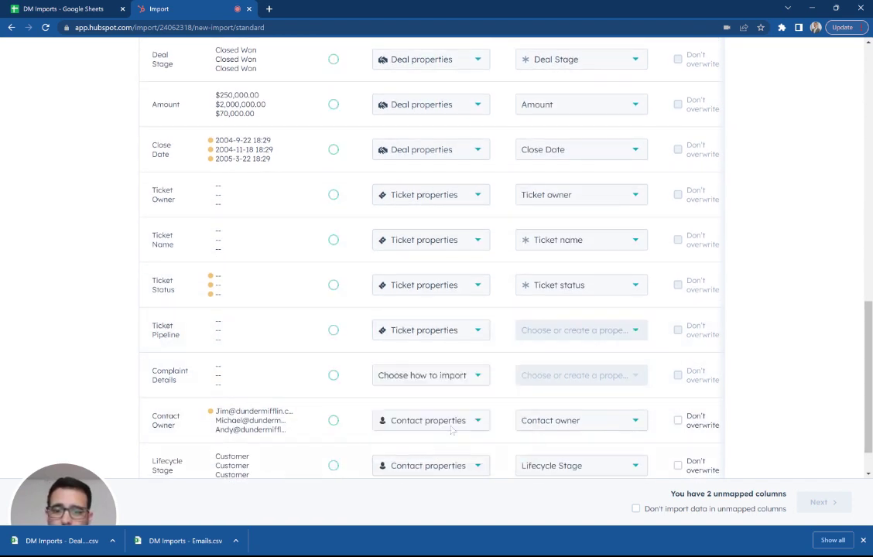
click(571, 331)
text(pip)
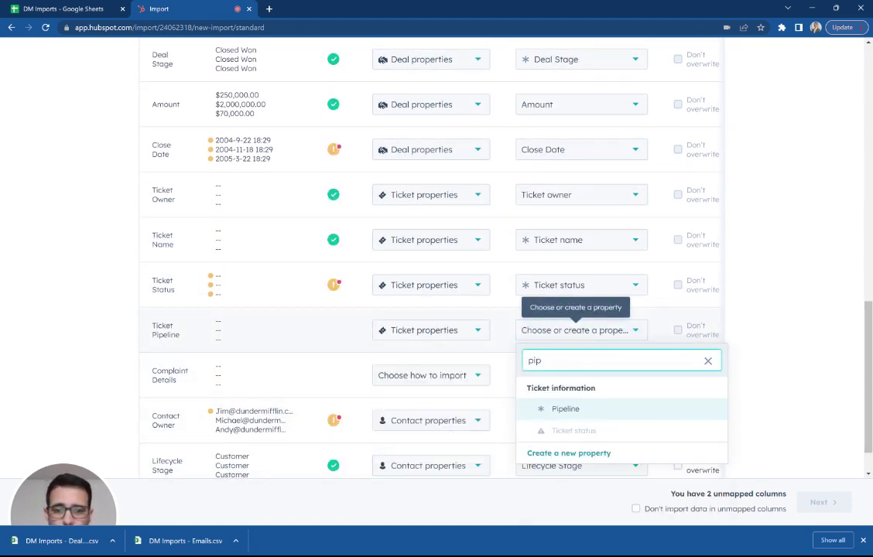
key(Return)
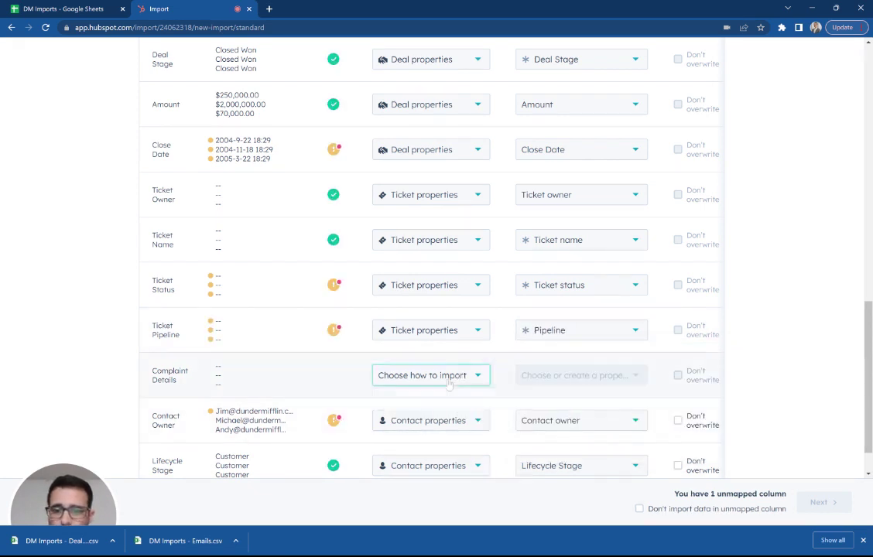
Map the Complaint Details column to the Ticket description property under Ticket properties.
click(449, 377)
click(401, 489)
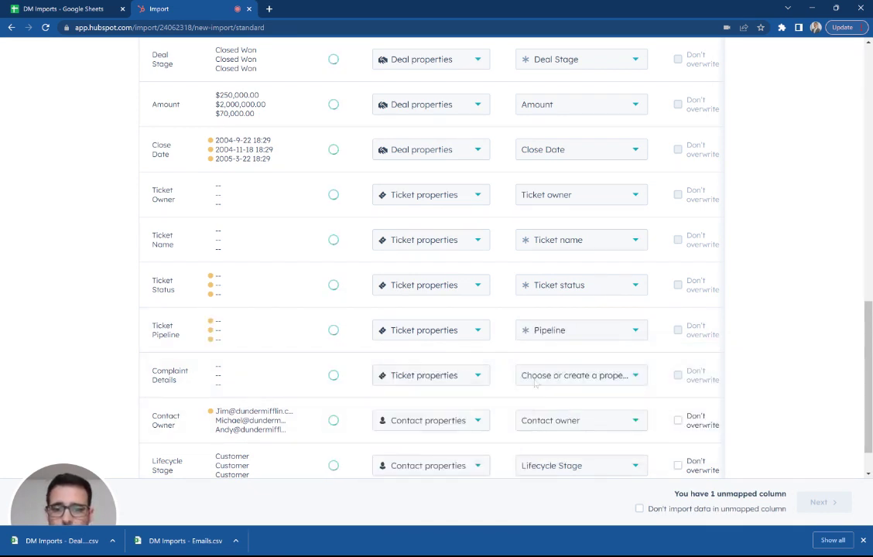
click(552, 374)
text(des)
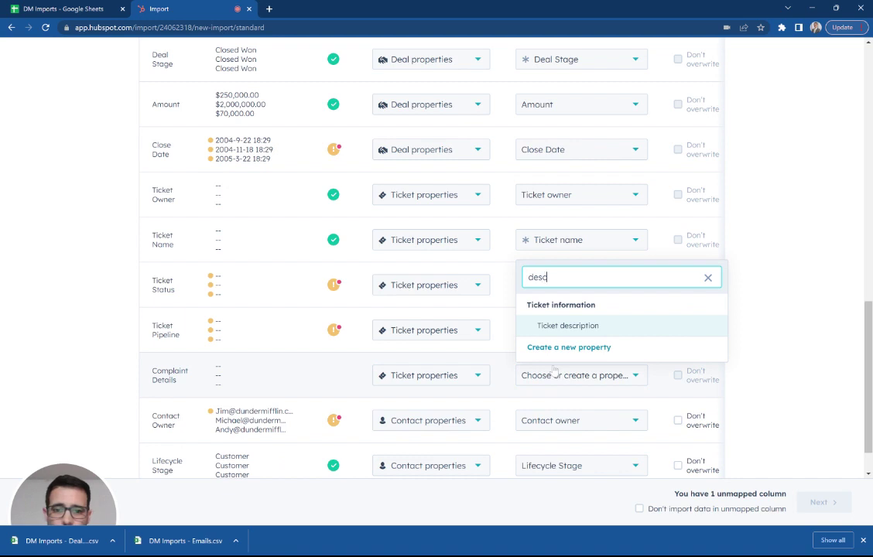
text(c)
key(Return)
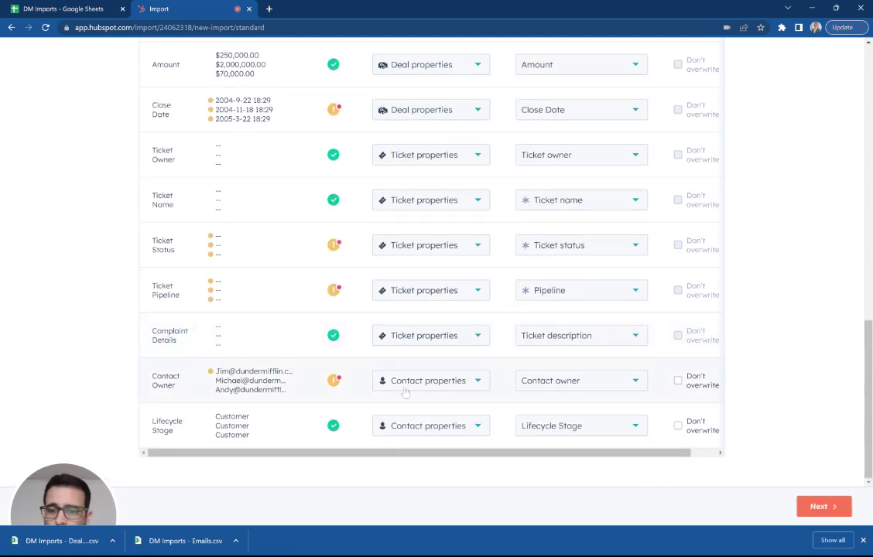
Remap the Contact Owner column to the Deal owner property under Deal properties and continue to the final import details.
click(464, 383)
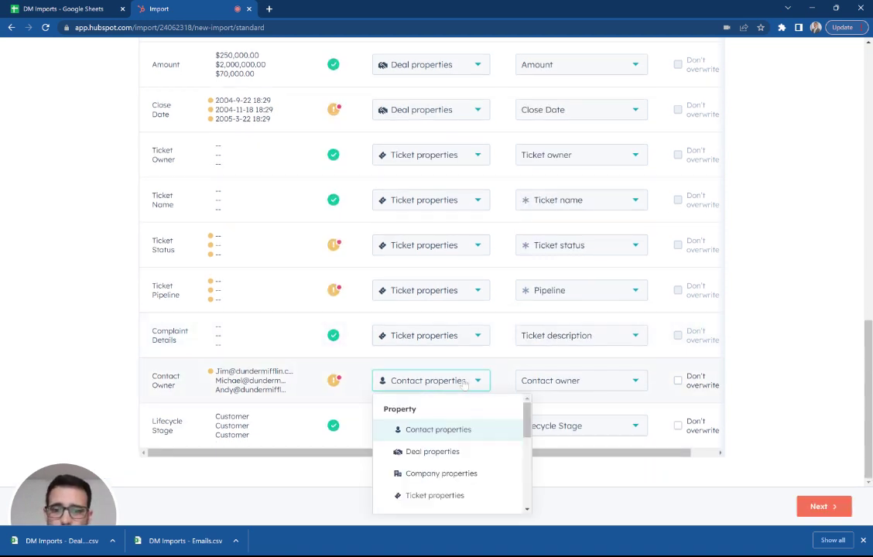
click(424, 452)
click(542, 387)
text(own)
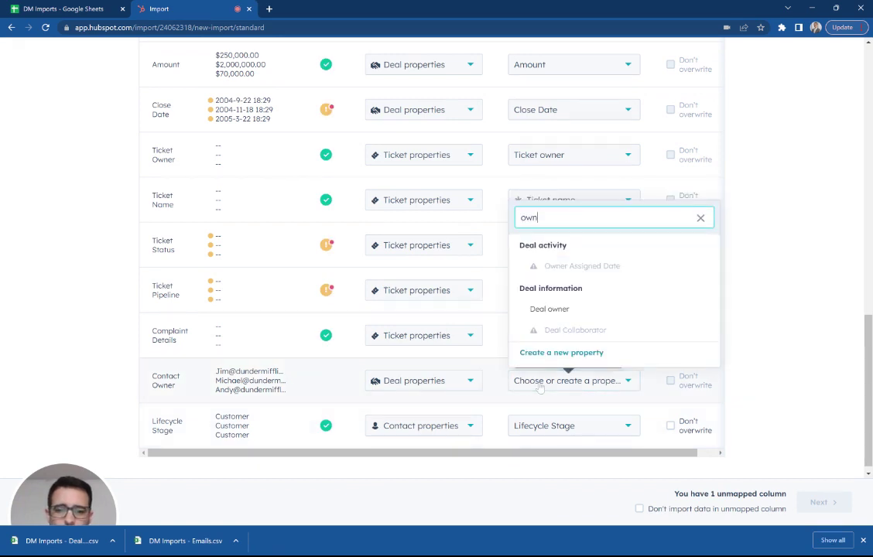
click(546, 308)
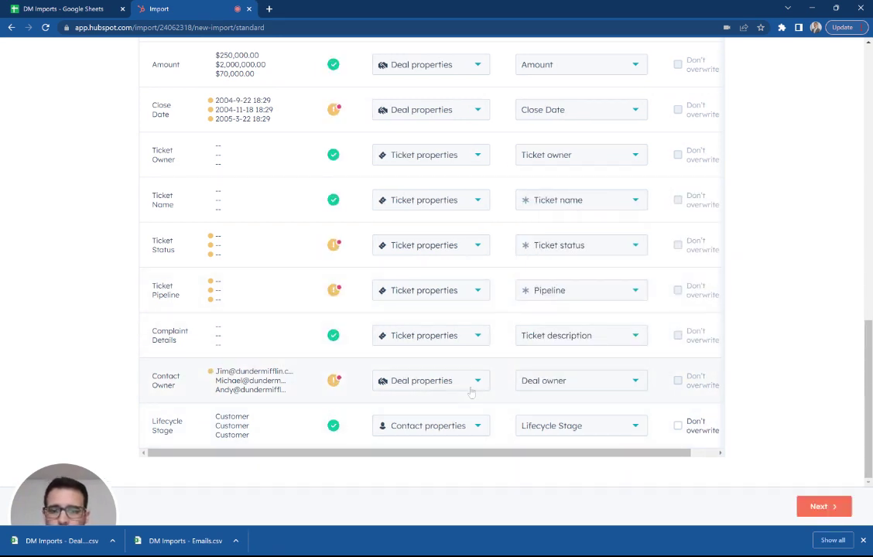
scroll(471, 392, up, 15)
scroll(482, 406, down, 15)
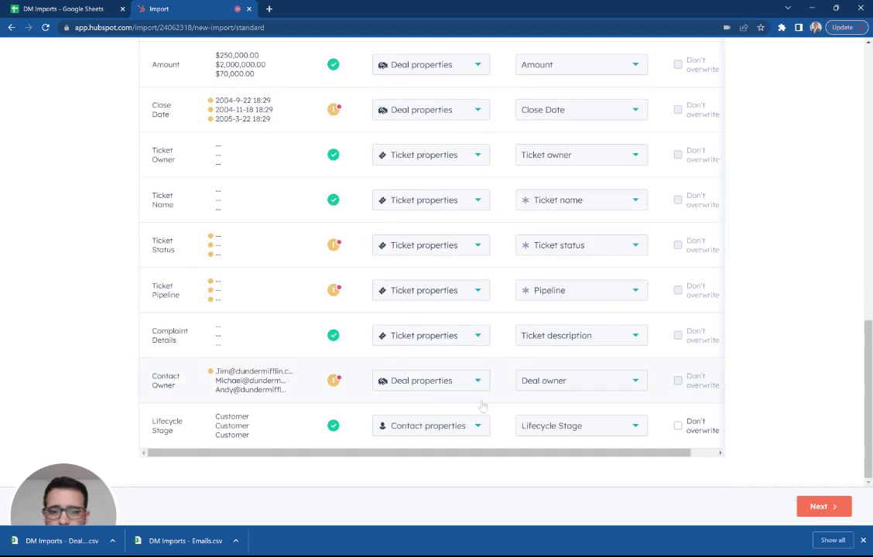
click(821, 506)
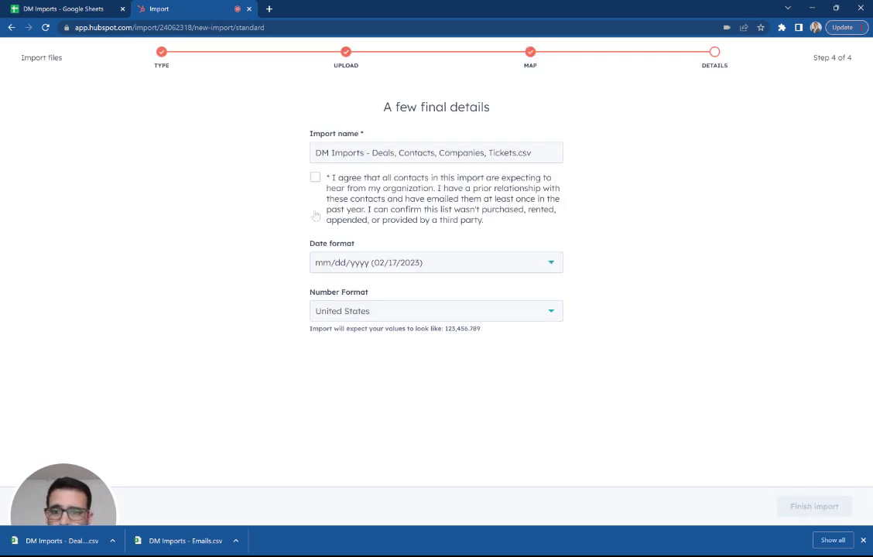
Agree to the contact consent statement, set the date format to yyyy-mm-dd, and finish the import.
click(315, 177)
click(352, 262)
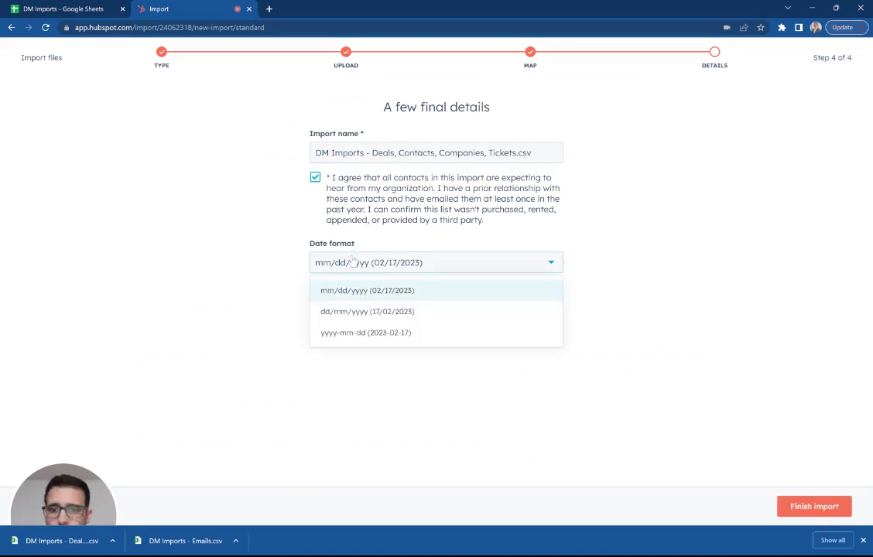
click(356, 333)
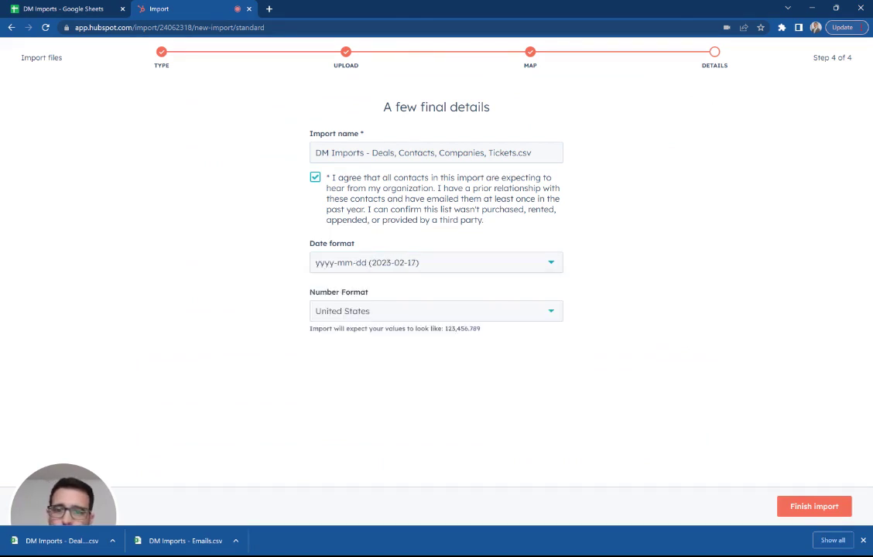
click(802, 514)
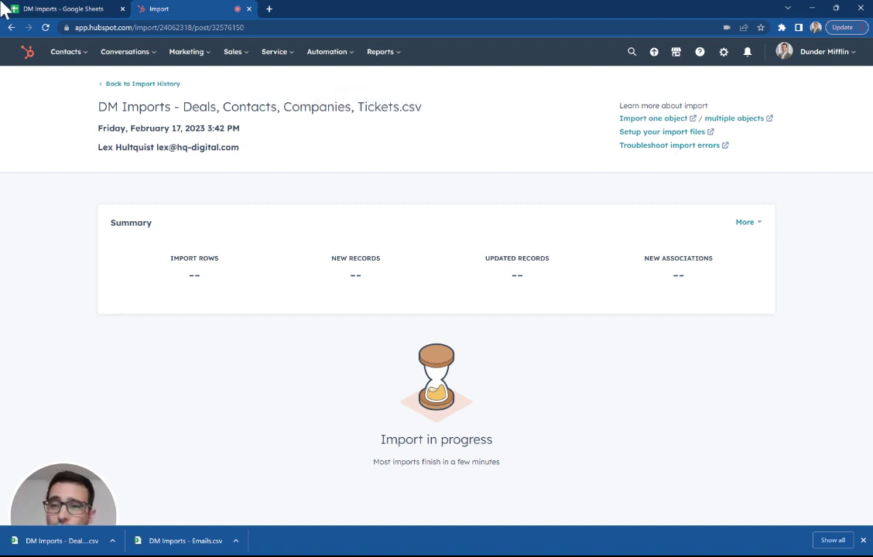
Switch to the DM Imports spreadsheet and select cell K11 in the Amount column.
click(74, 11)
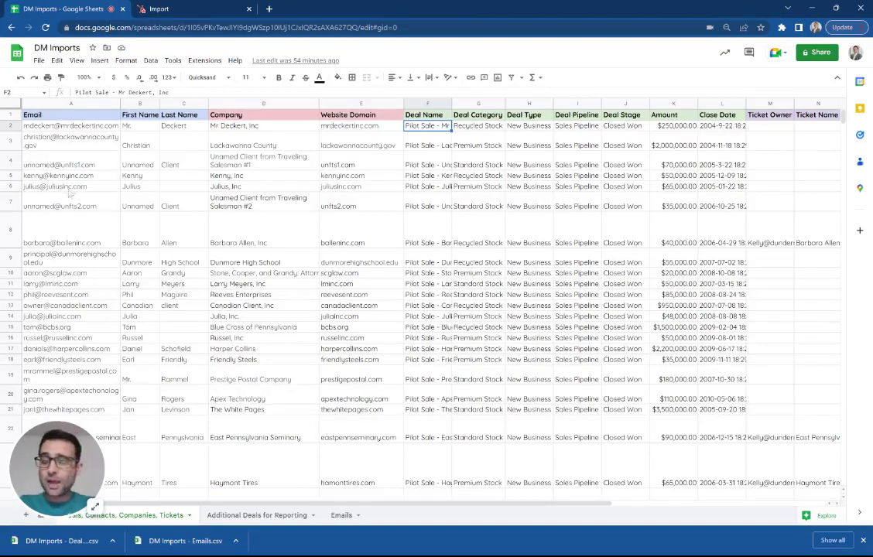
click(671, 288)
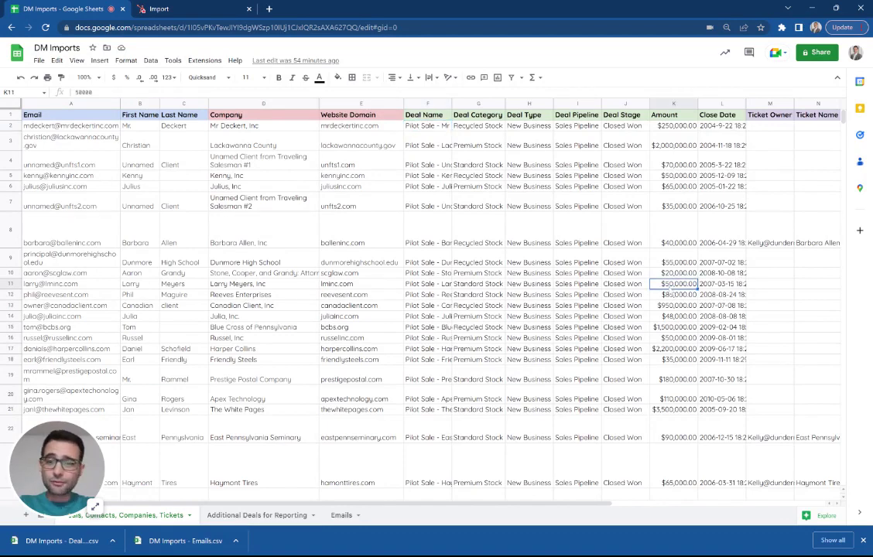
Review the Email, Deal Category and Amount cells of row 11 in the spreadsheet.
click(40, 284)
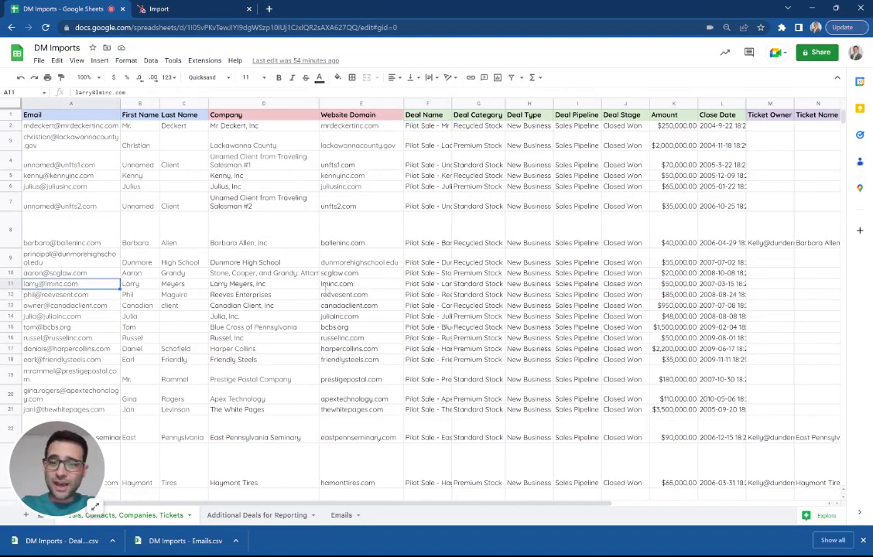
click(468, 284)
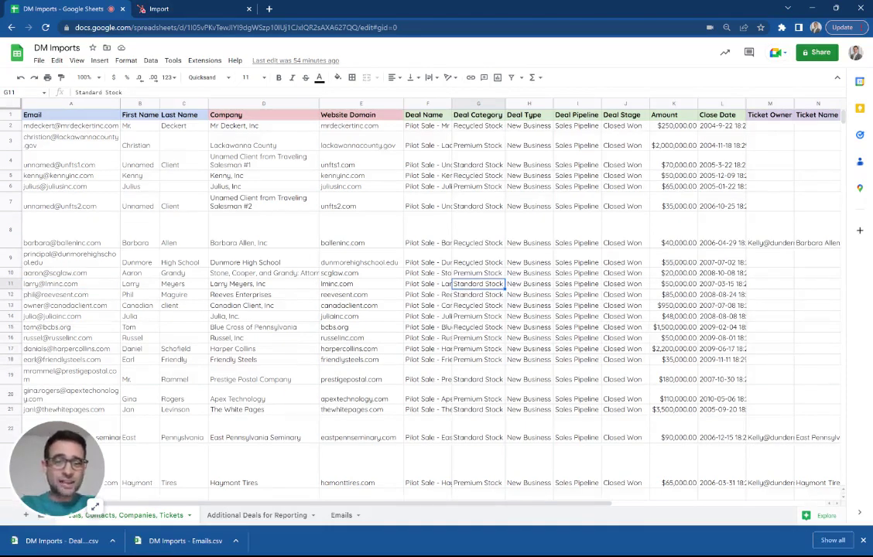
click(671, 285)
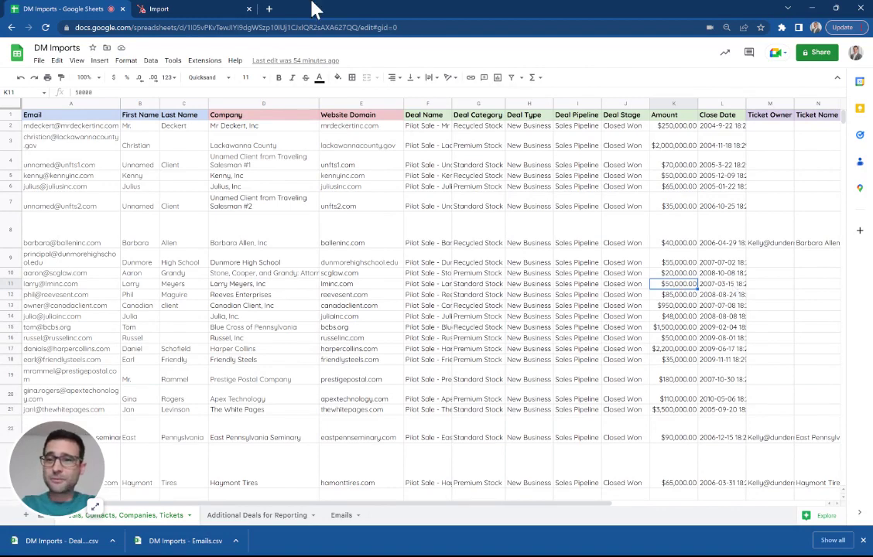
Switch back to HubSpot's import summary and open the list of all deals.
click(168, 9)
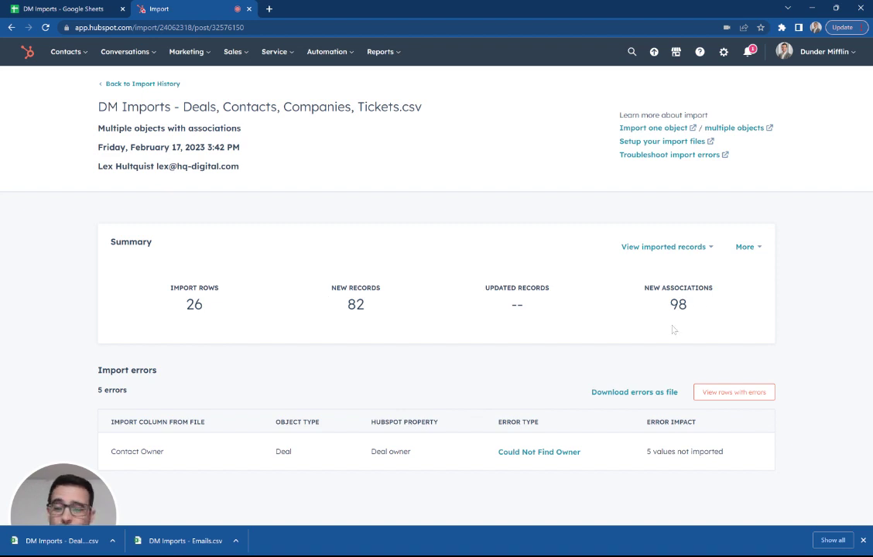
mouse_move(72, 51)
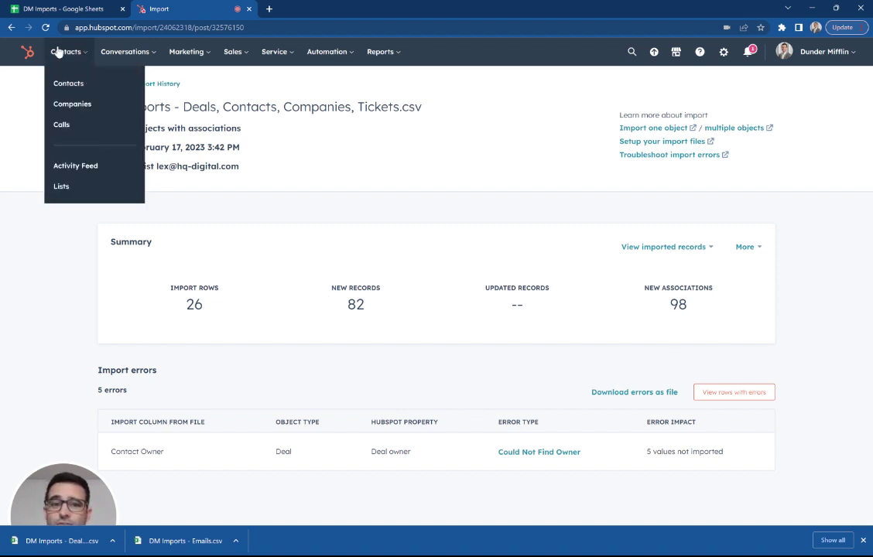
mouse_move(233, 51)
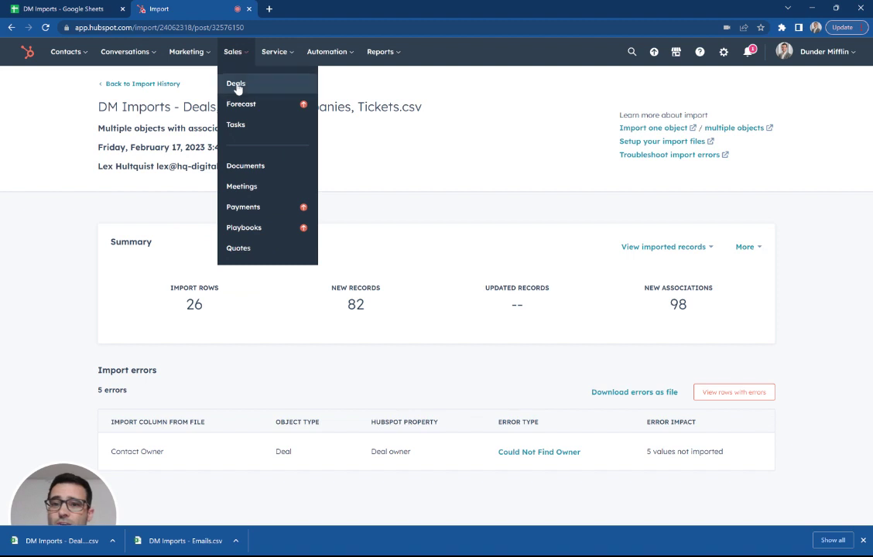
click(237, 87)
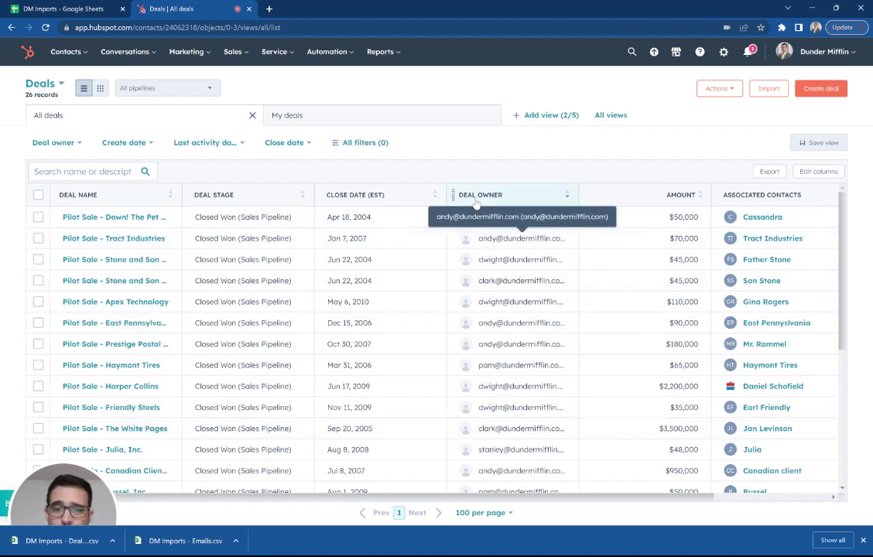
Filter the deals by the Deal owner property, set to any of the first dundermifflin.com user listed.
click(361, 143)
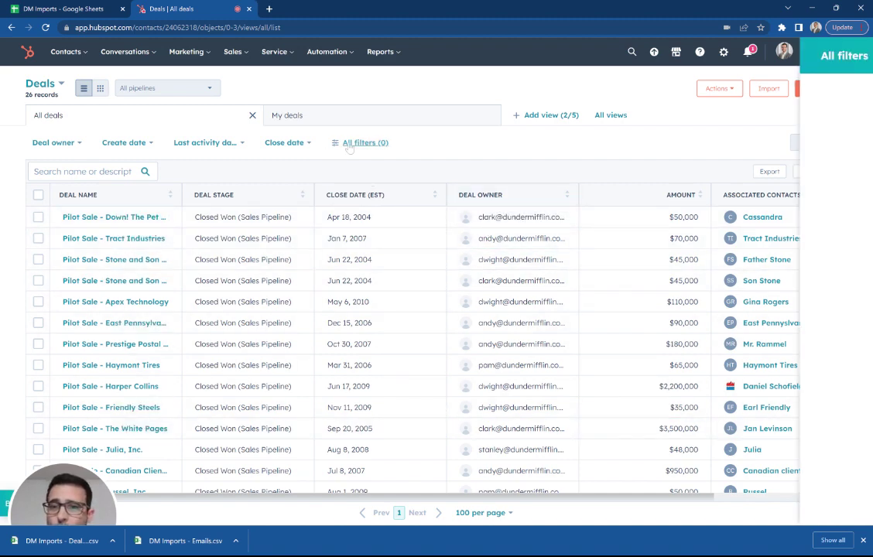
text(owner)
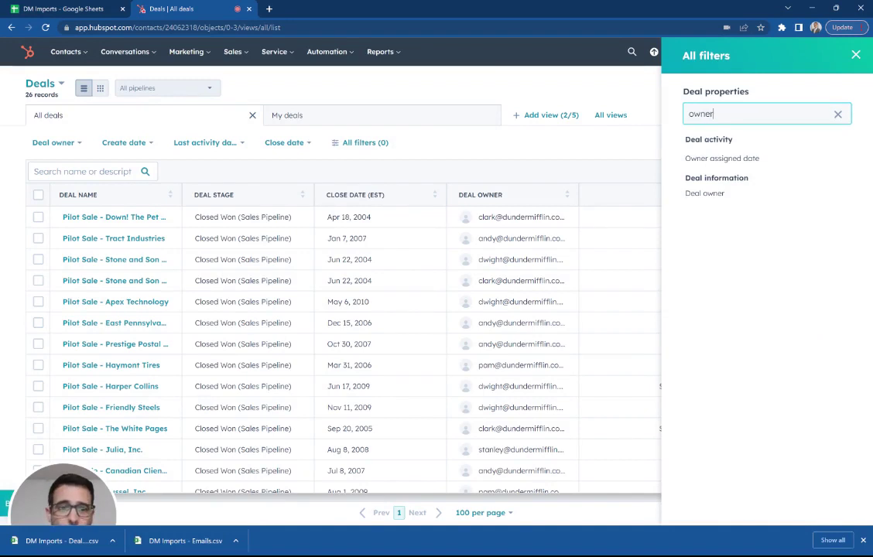
click(706, 193)
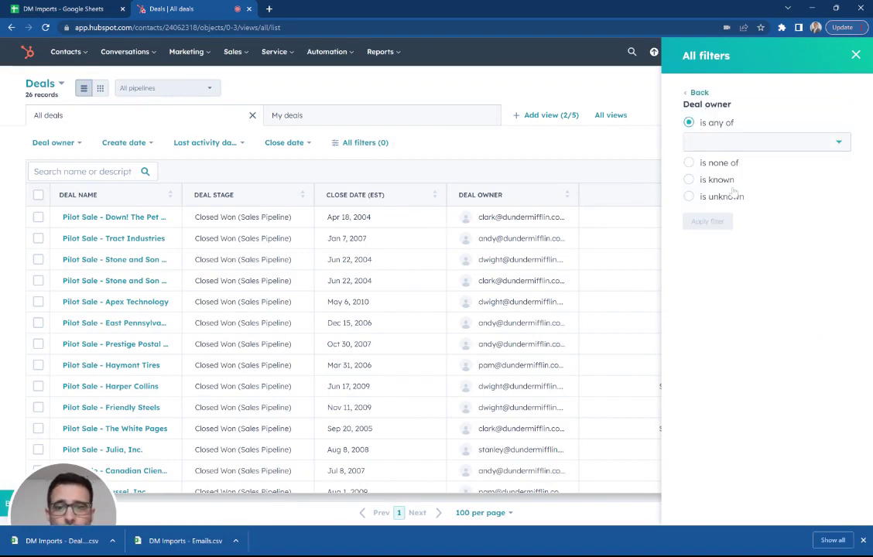
click(701, 141)
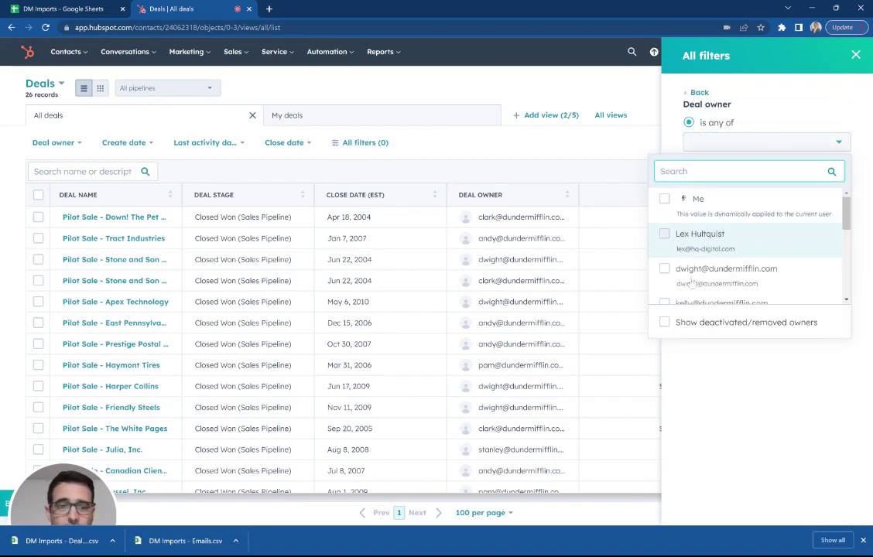
click(665, 270)
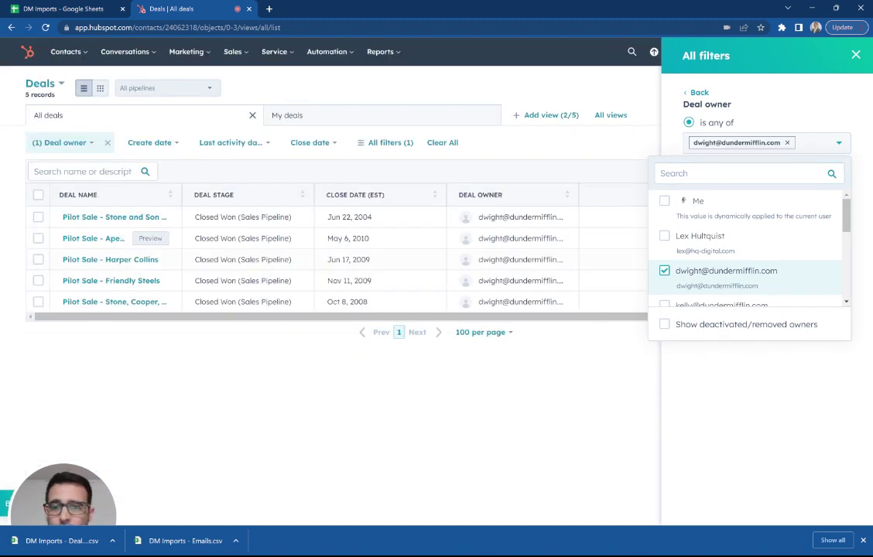
Remove the Deal owner filter and close the filter settings to return to all deals.
click(788, 116)
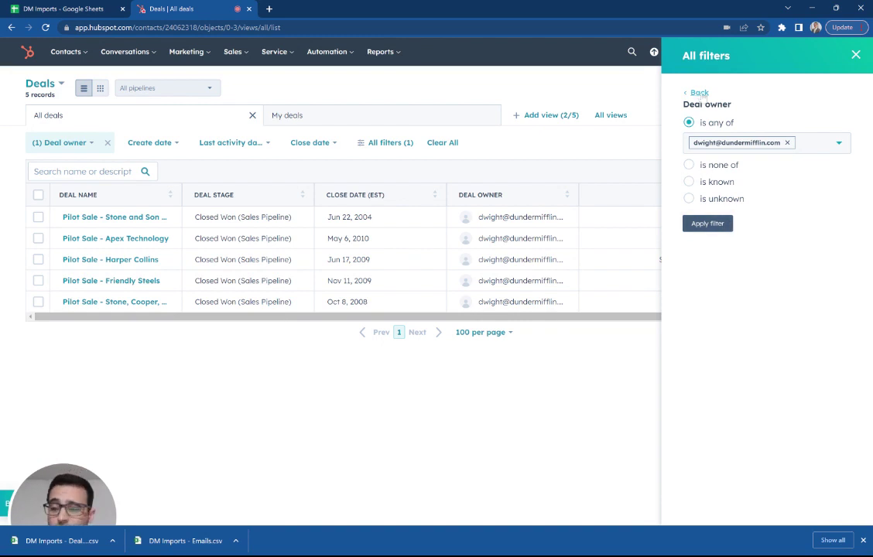
click(700, 93)
click(856, 55)
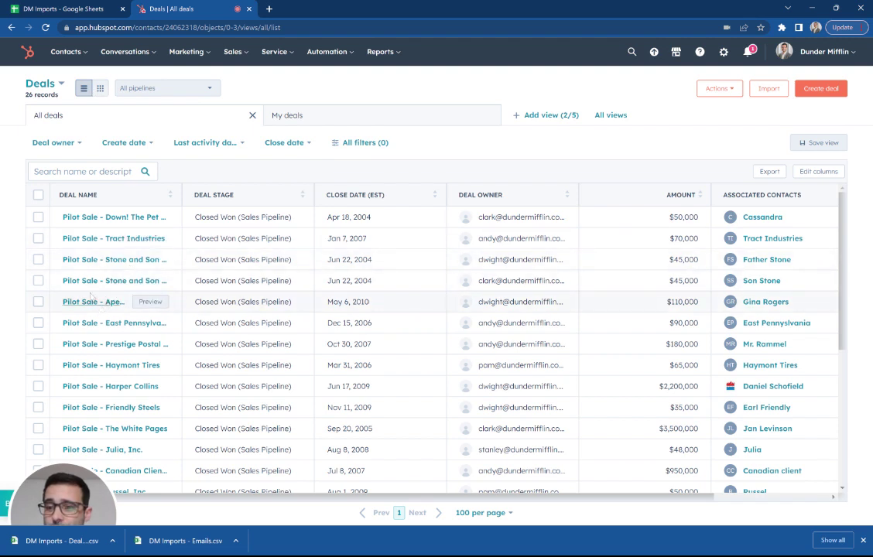
Open the first Pilot Sale deal for Stone and Son Suit Warehouse, and examine the contacts and deals on its associated company record.
click(77, 260)
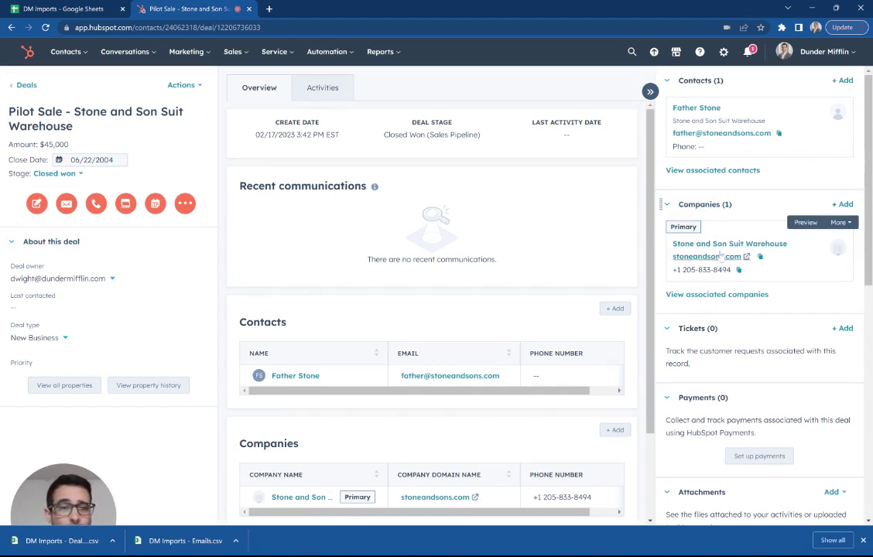
click(725, 243)
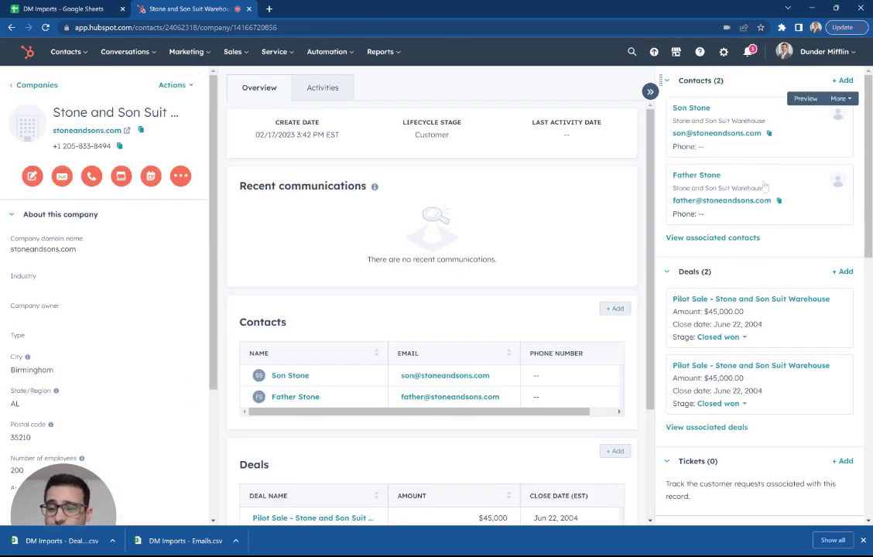
scroll(763, 209, down, 1)
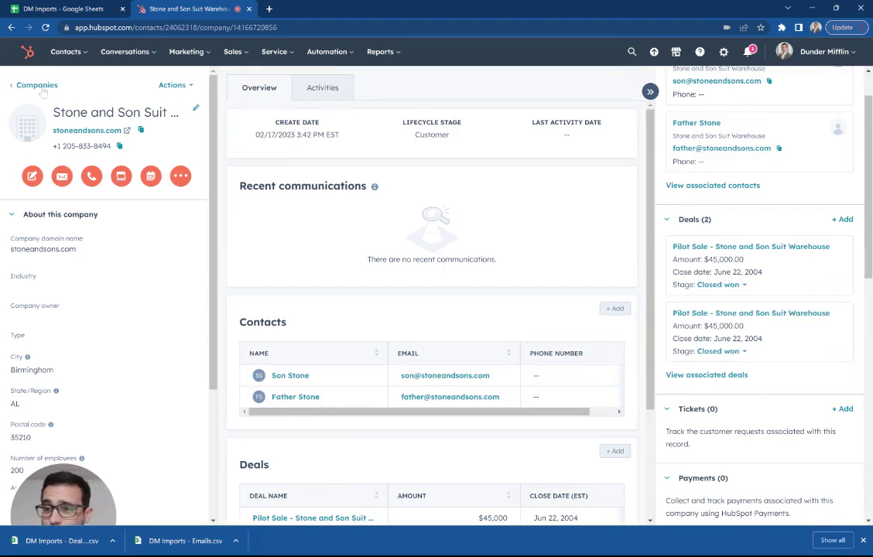
Go to the Workflows upgrade page and start the free 14-day trial of Marketing Hub Professional.
mouse_move(62, 54)
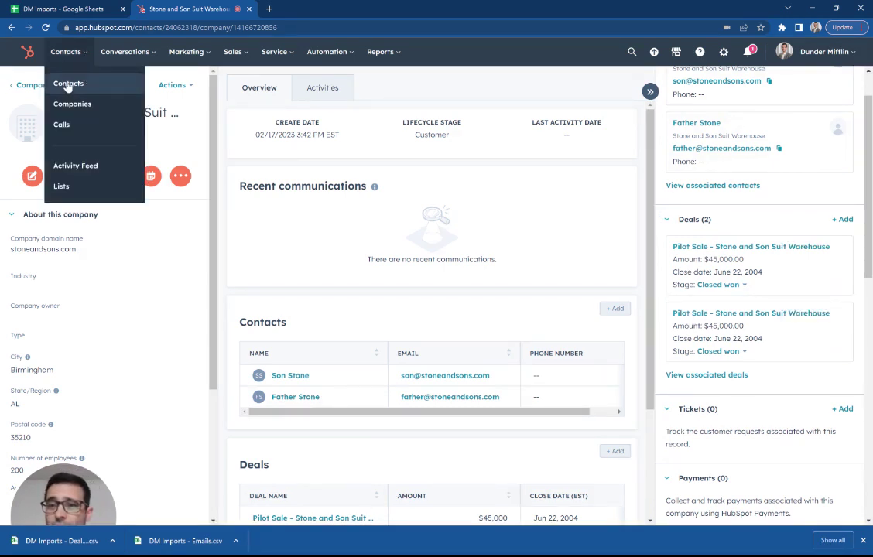
mouse_move(190, 56)
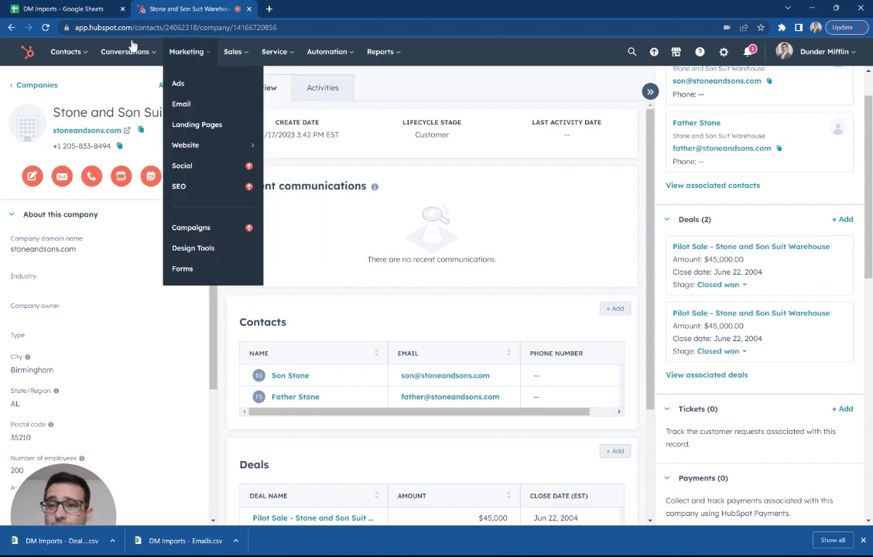
mouse_move(232, 53)
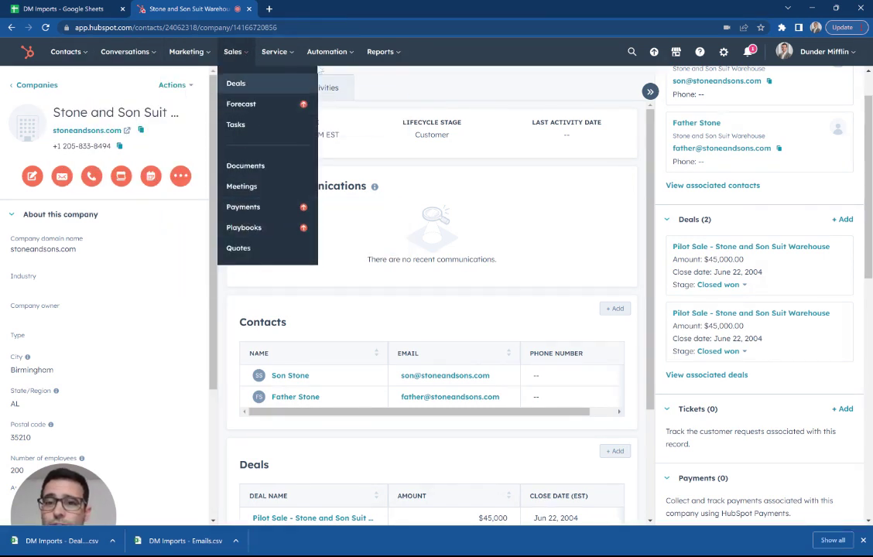
mouse_move(327, 54)
click(336, 102)
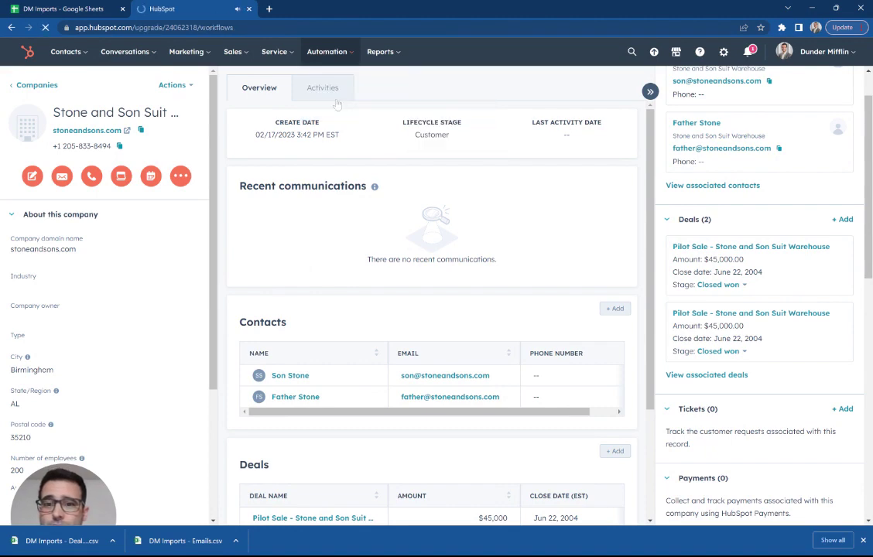
click(194, 246)
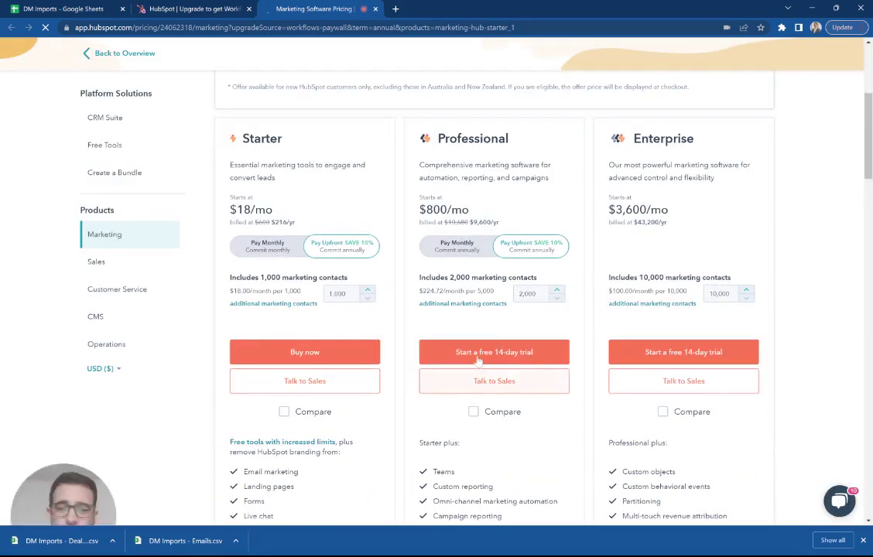
click(480, 359)
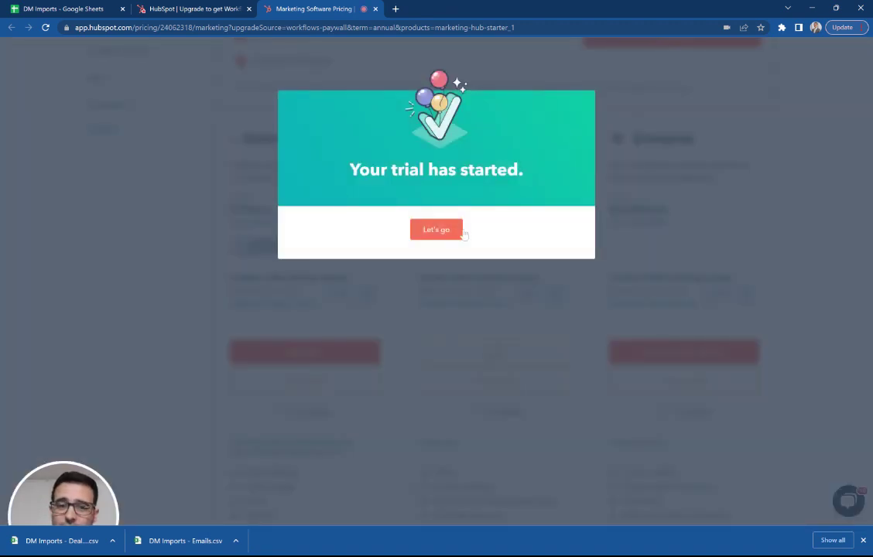
click(445, 229)
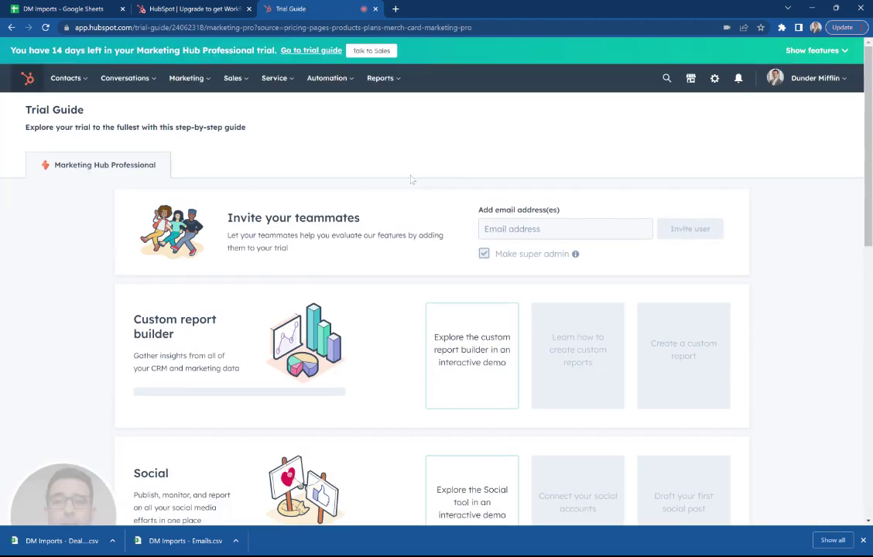
Create a blank deal-based workflow from scratch in Workflows.
mouse_move(321, 80)
click(325, 131)
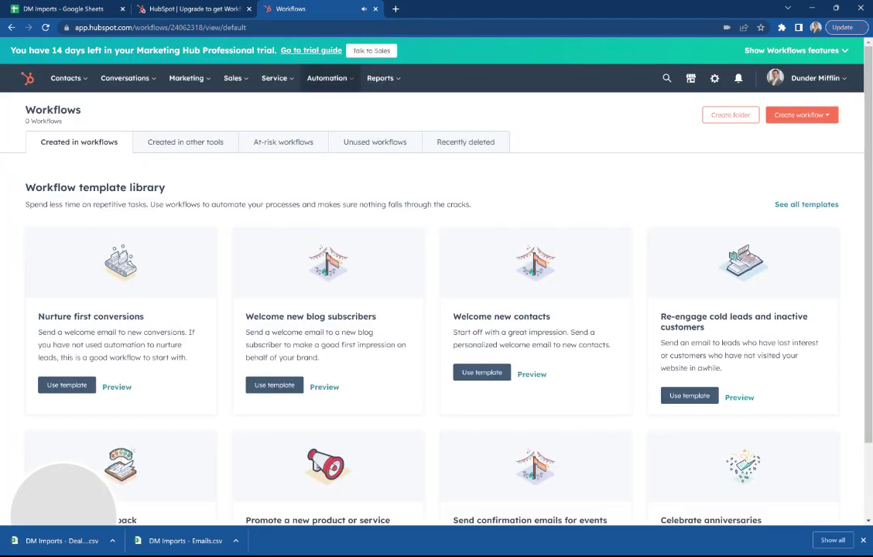
click(822, 116)
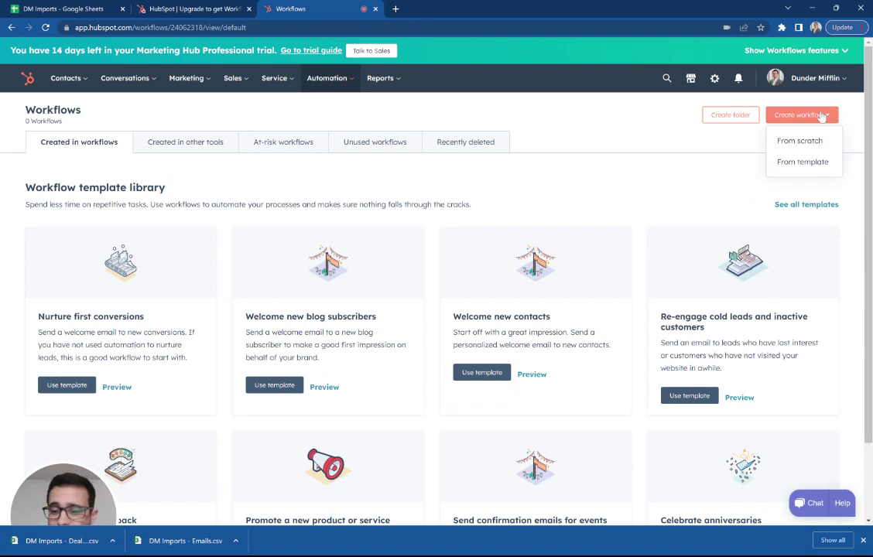
click(787, 140)
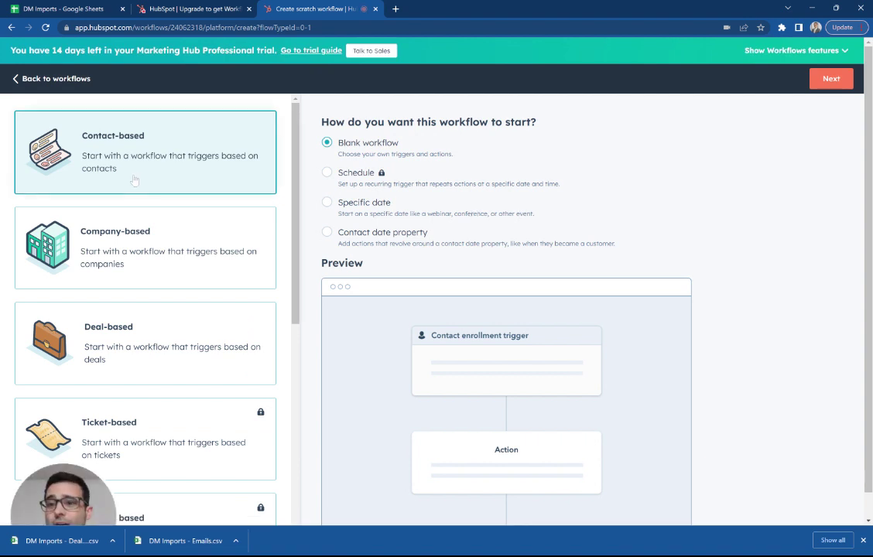
click(131, 327)
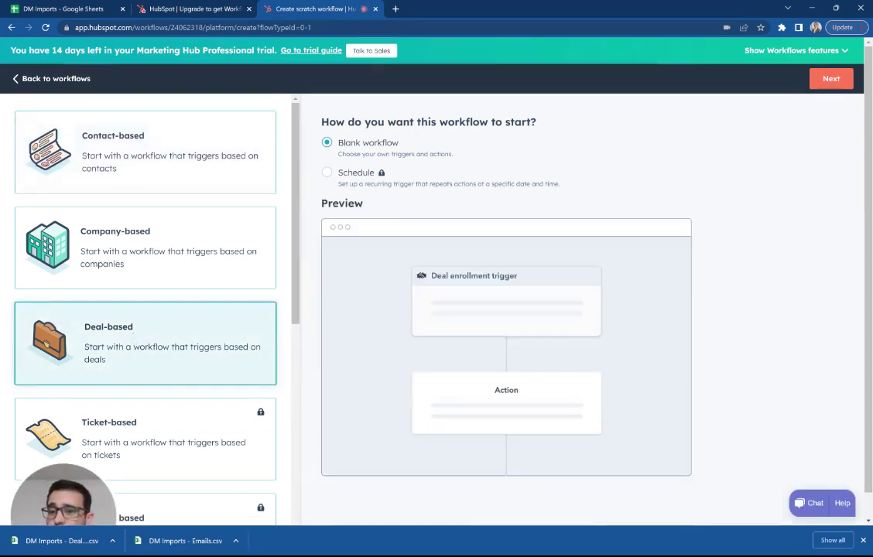
click(834, 79)
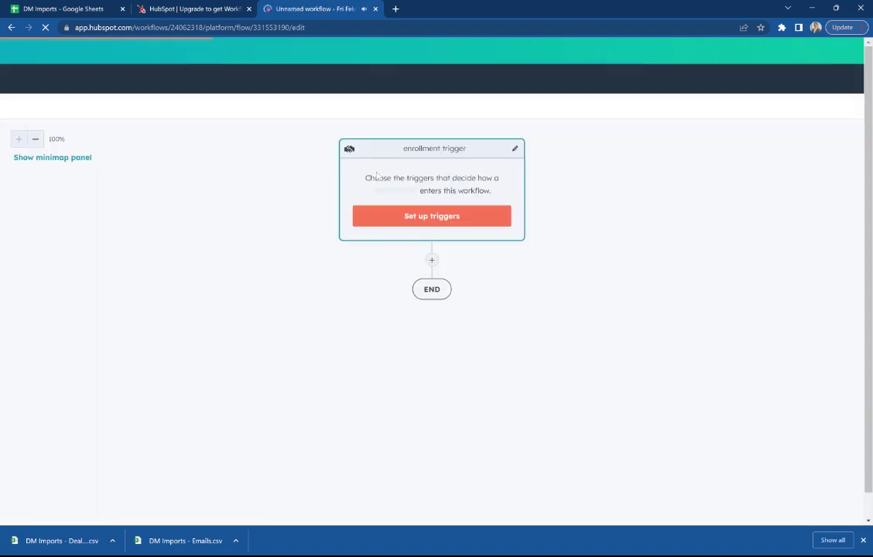
Set up a deal enrollment trigger with the criterion Close date is known.
click(416, 218)
click(649, 181)
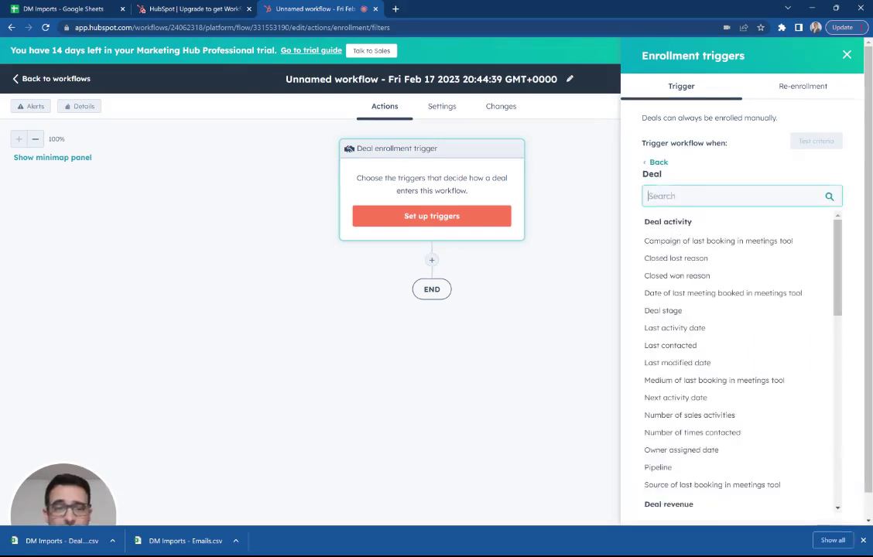
text(close)
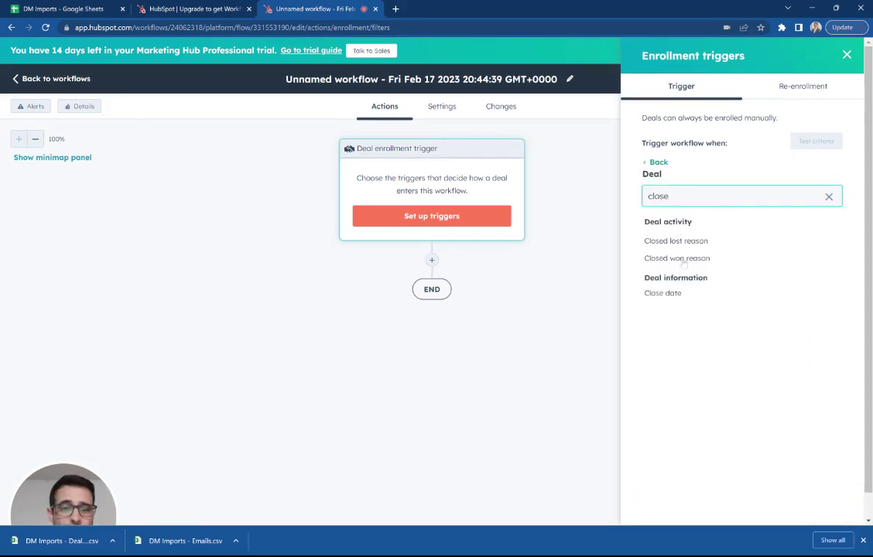
click(677, 294)
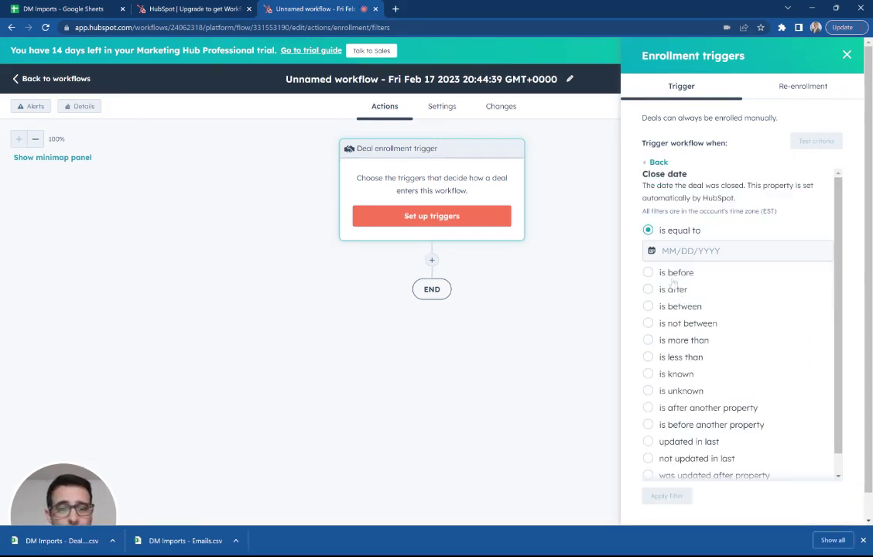
click(649, 374)
click(667, 492)
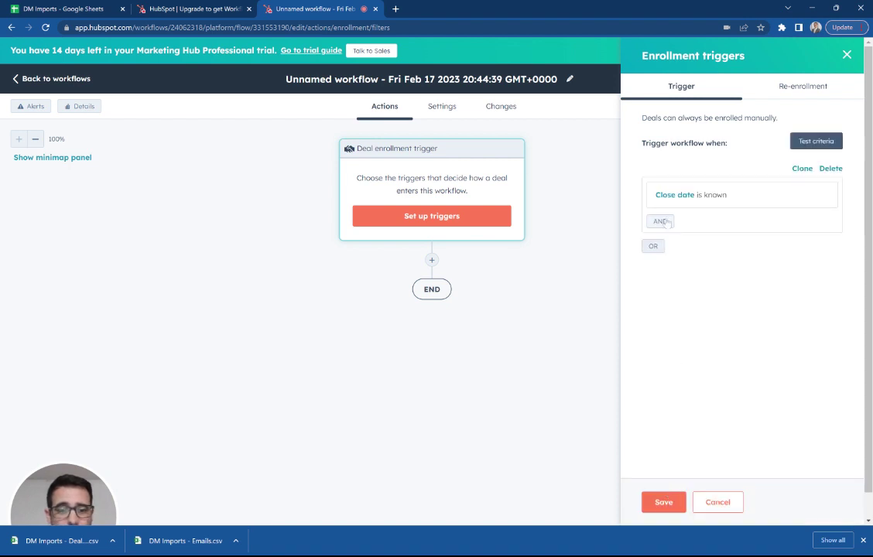
Add the criterion Deal stage is any of Closed Won (Sales Pipeline) to the enrollment trigger and save the trigger.
click(662, 222)
click(669, 195)
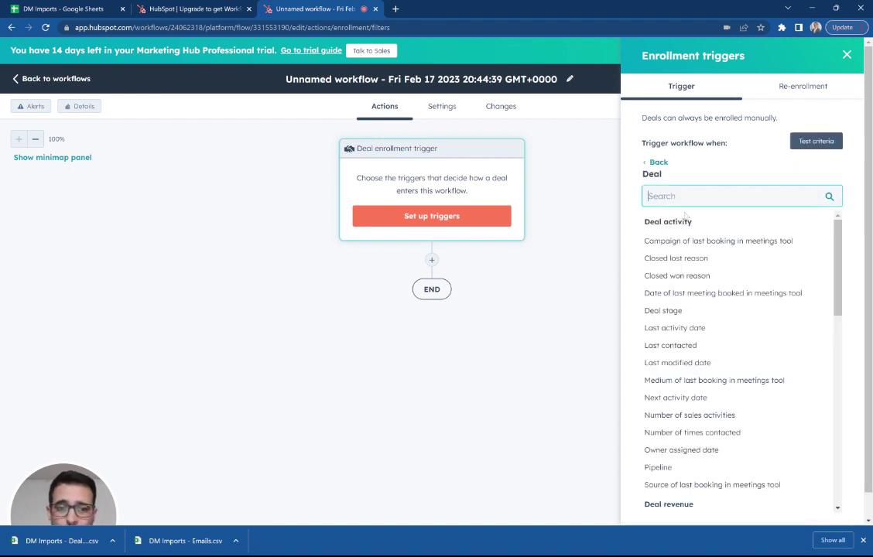
text(closed)
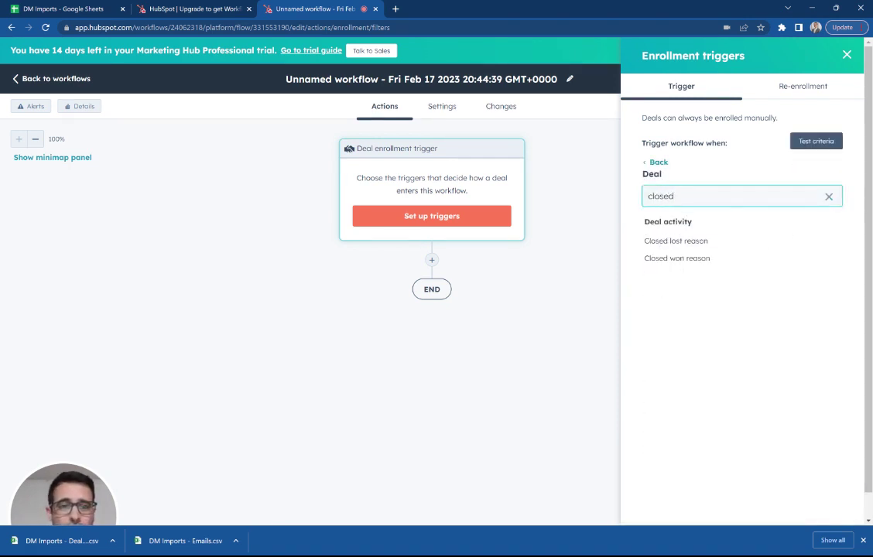
key(ctrl+a)
text(stag)
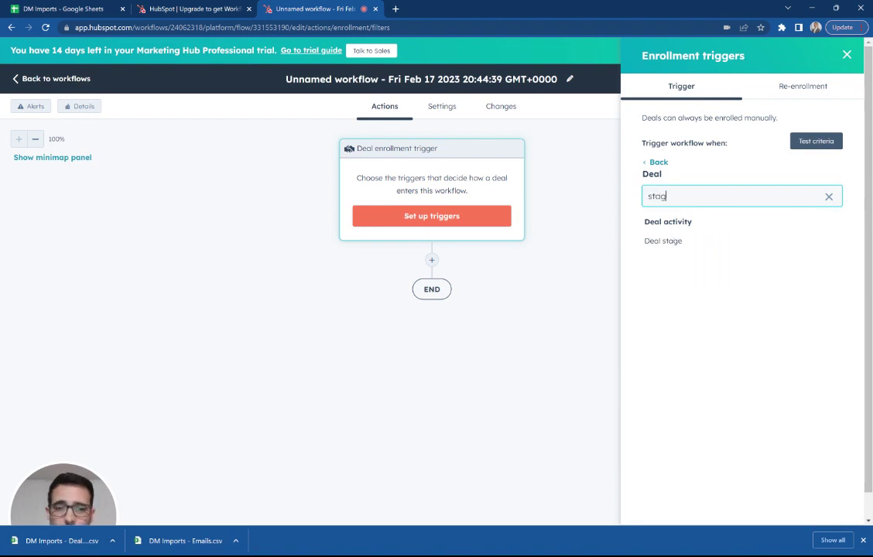
click(680, 245)
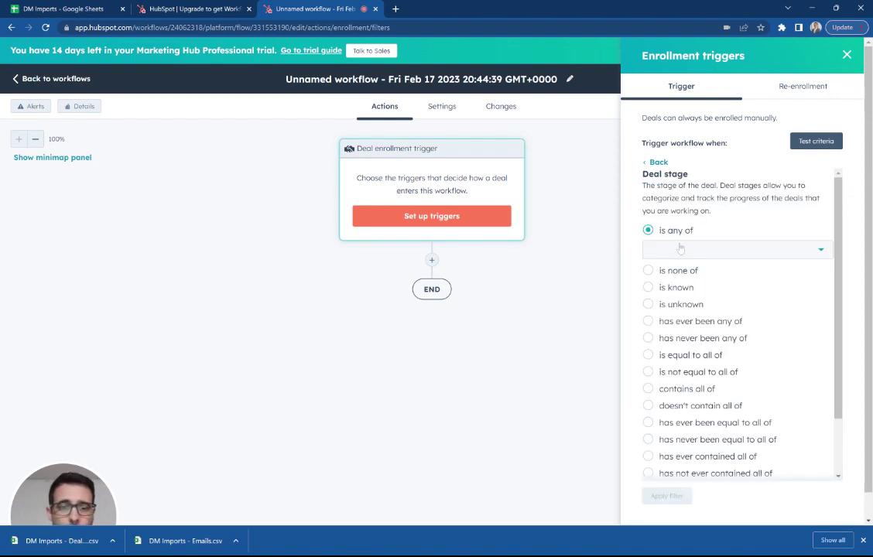
click(679, 251)
text(won)
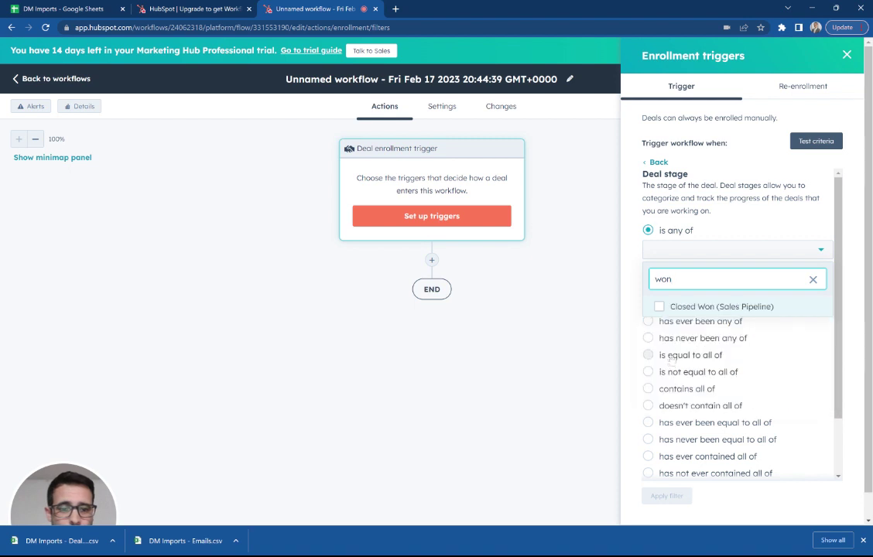
click(659, 308)
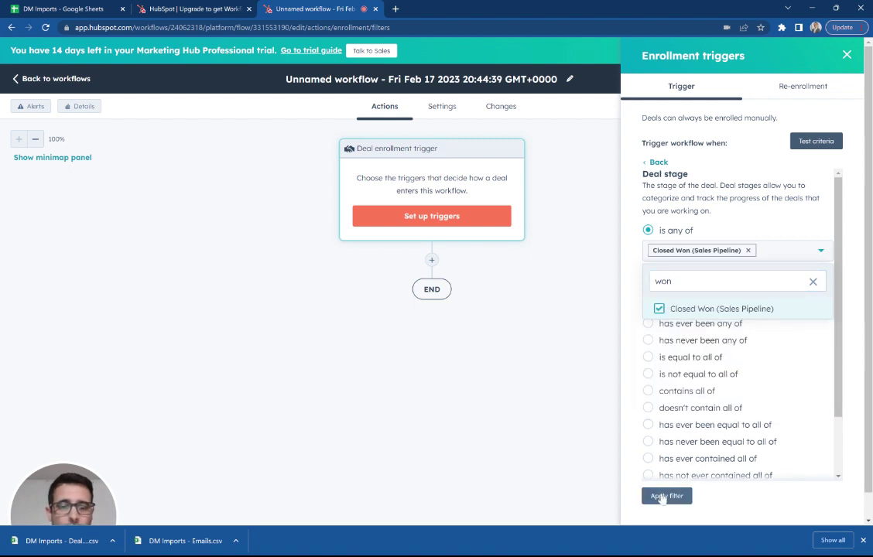
click(666, 495)
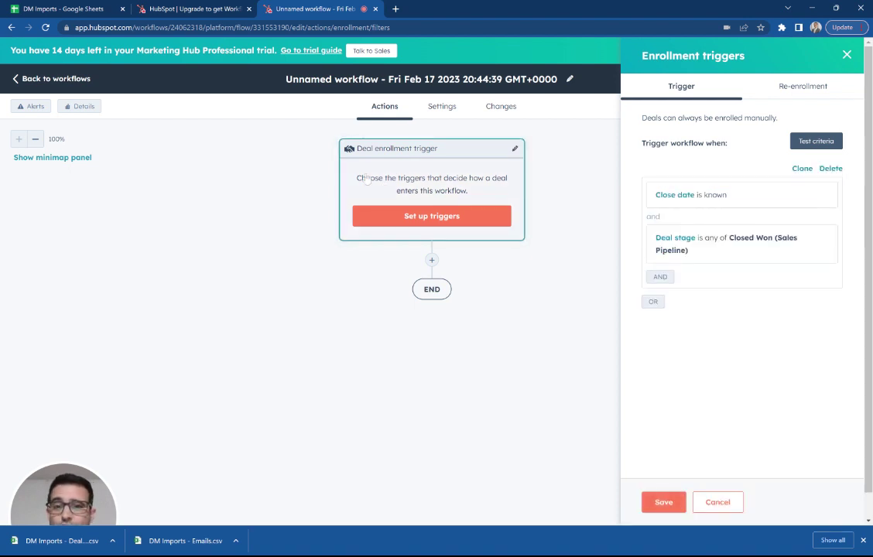
click(665, 502)
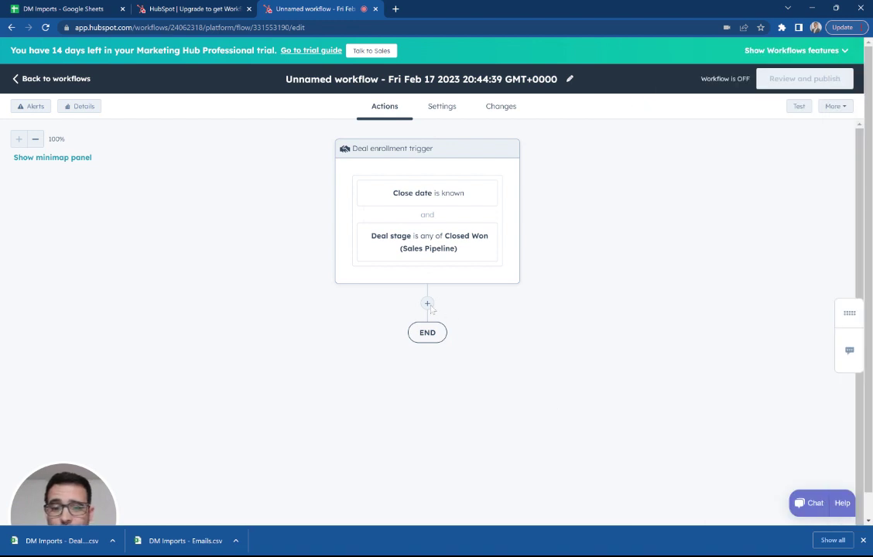
Add a Create record action directly after the deal enrollment trigger.
click(425, 302)
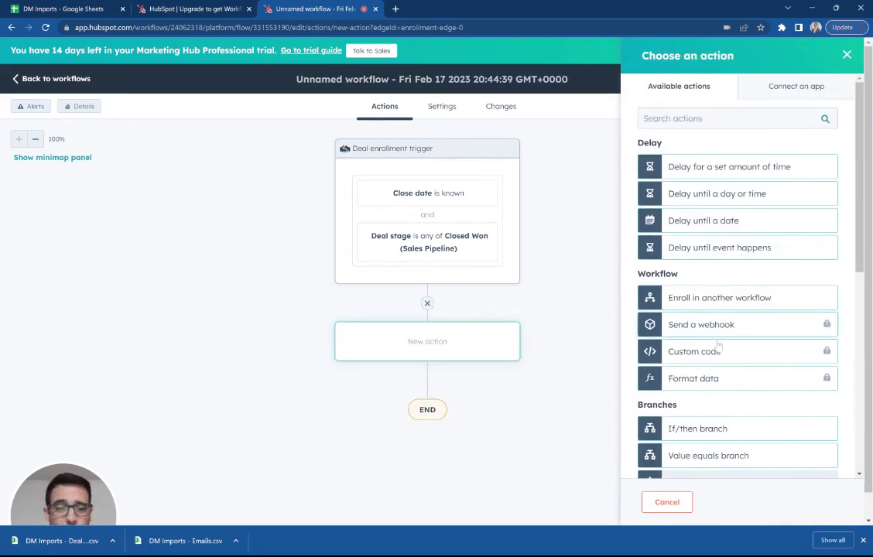
scroll(726, 343, down, 1)
scroll(726, 343, down, 1)
scroll(727, 342, down, 1)
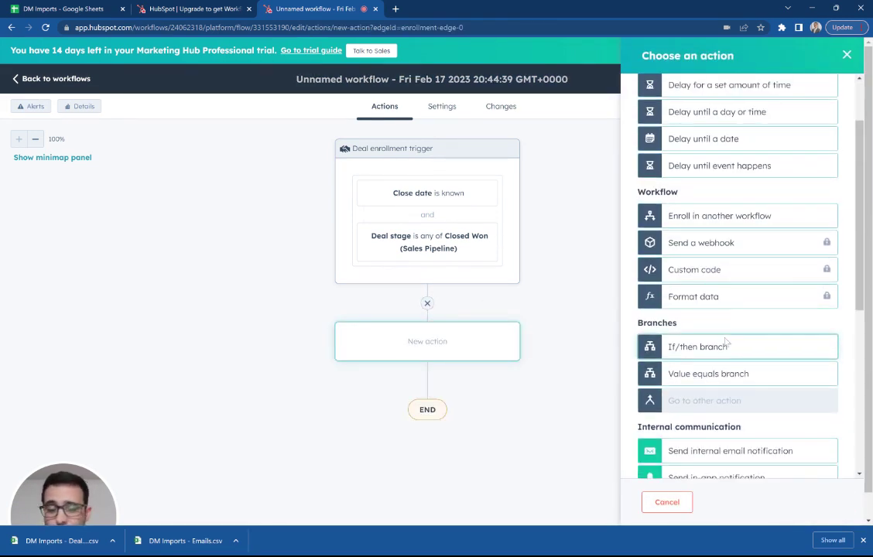
scroll(786, 309, down, 4)
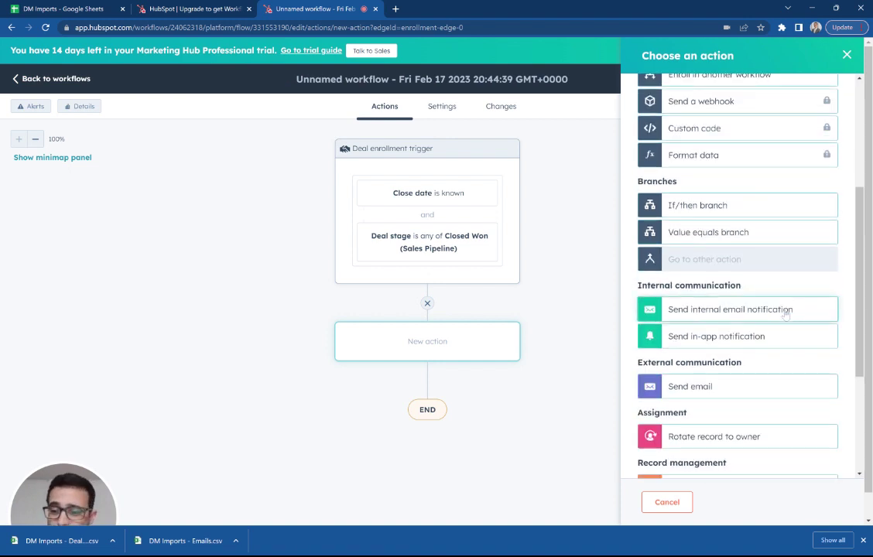
scroll(786, 314, down, 5)
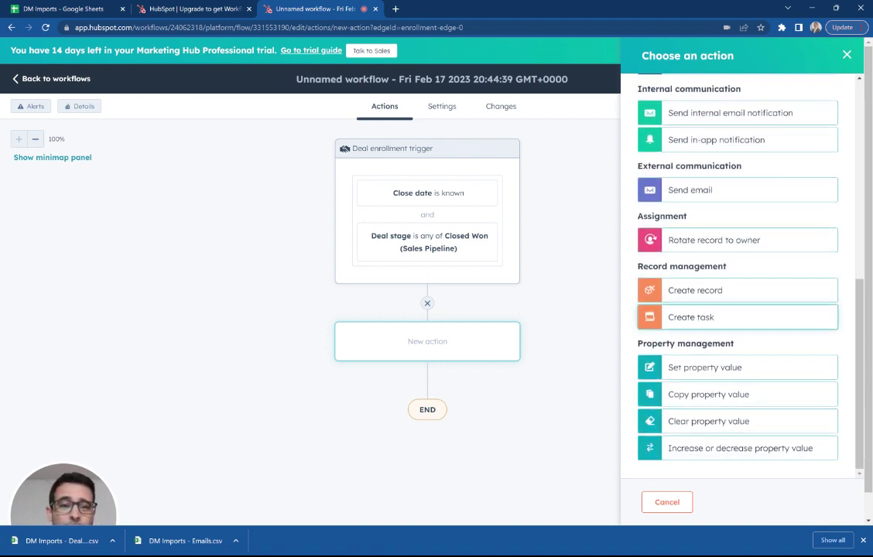
click(651, 289)
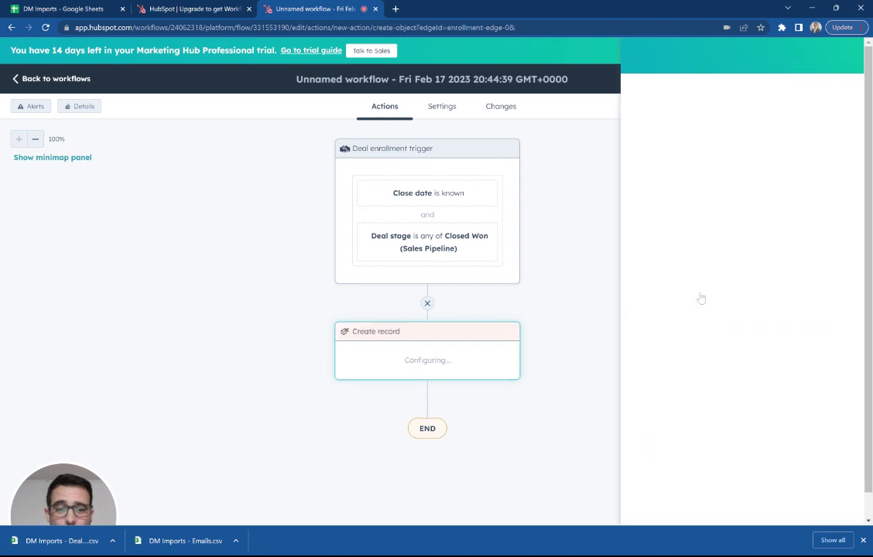
Start the free 14-day trial of Service Hub Professional and set the type of record to create to Ticket.
click(698, 116)
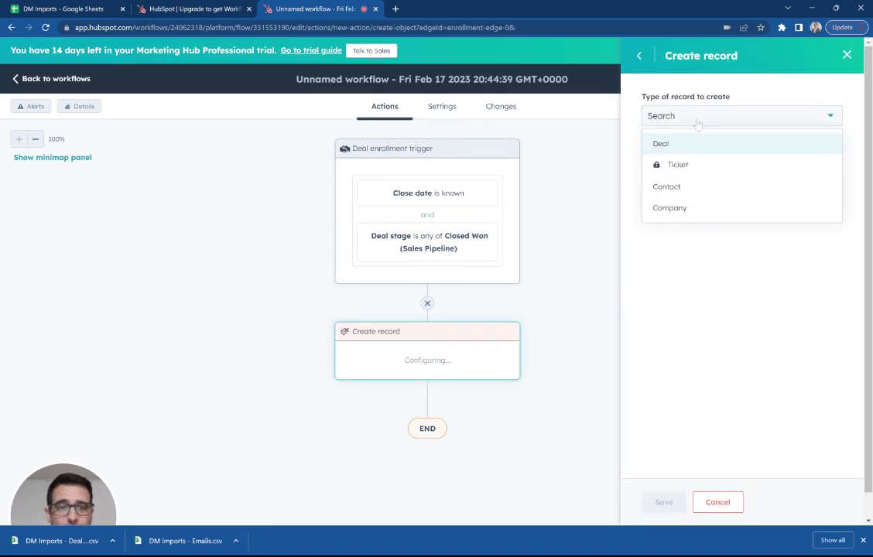
click(670, 164)
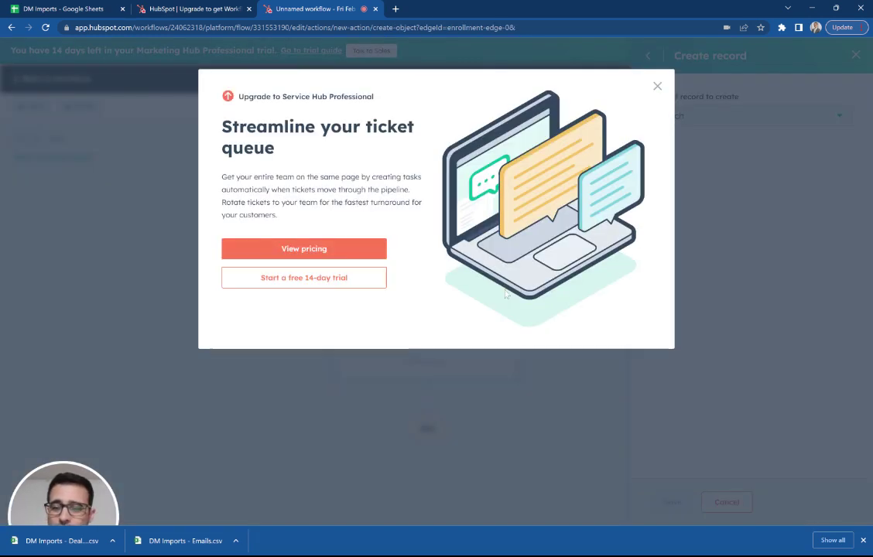
click(324, 287)
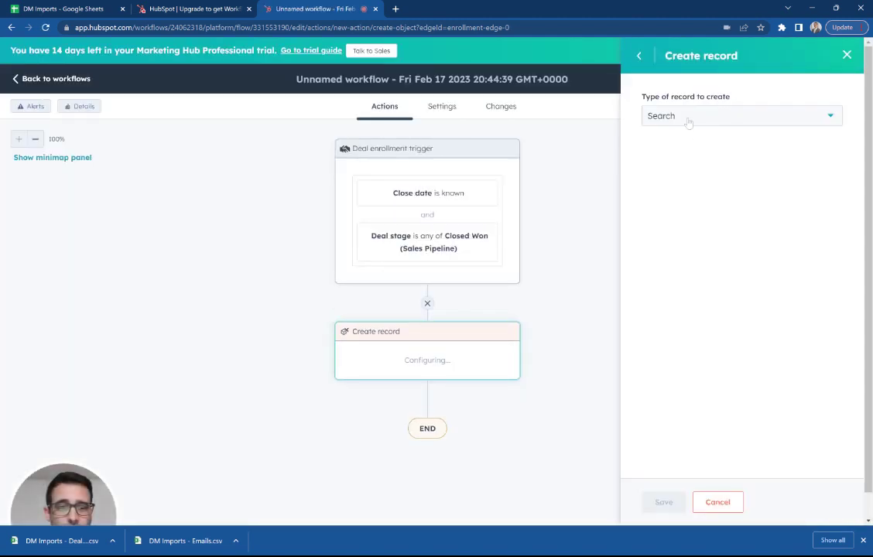
click(688, 118)
click(664, 166)
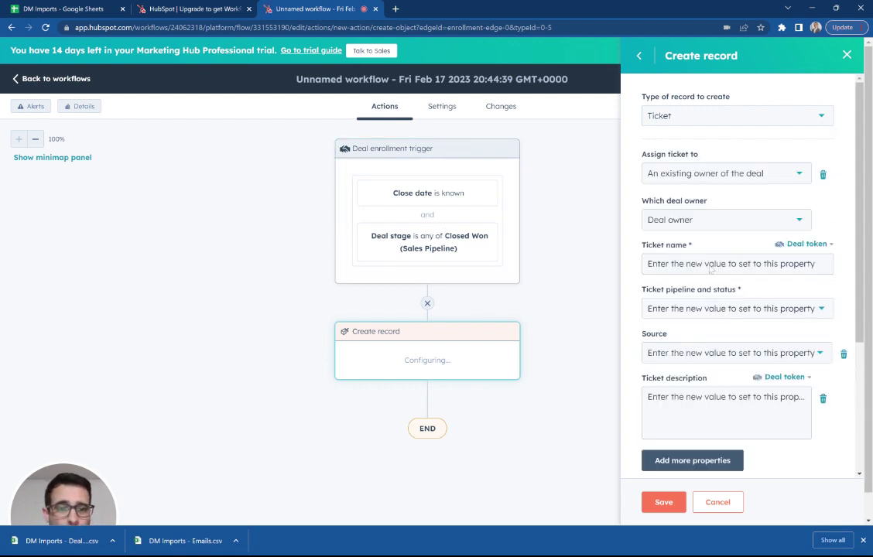
Name the ticket with the Deal name token followed by "- NEW CUSTOMER!" and set its pipeline and status to New (Support Pipeline).
click(807, 244)
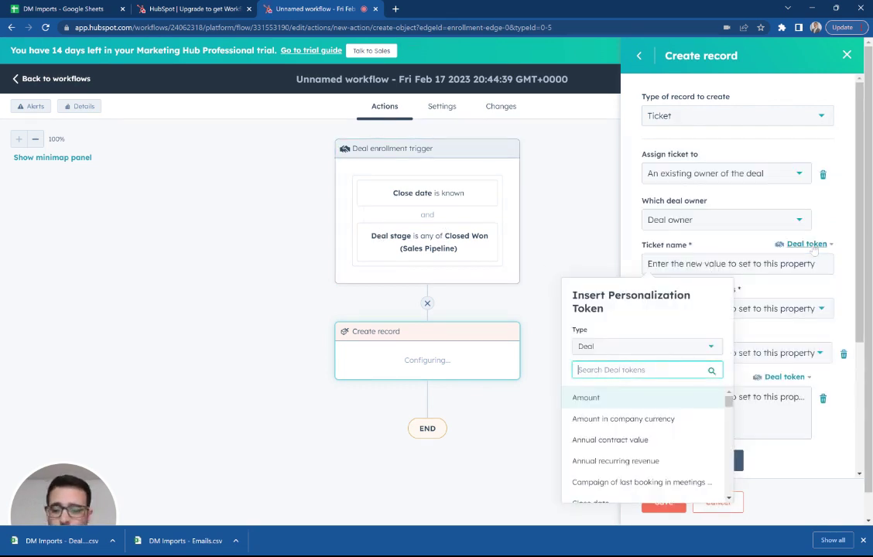
text(deal na)
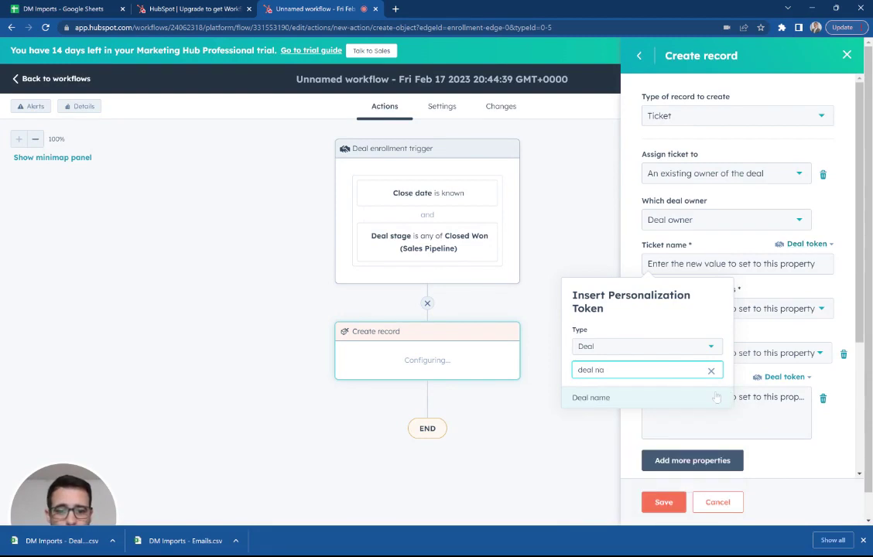
click(718, 398)
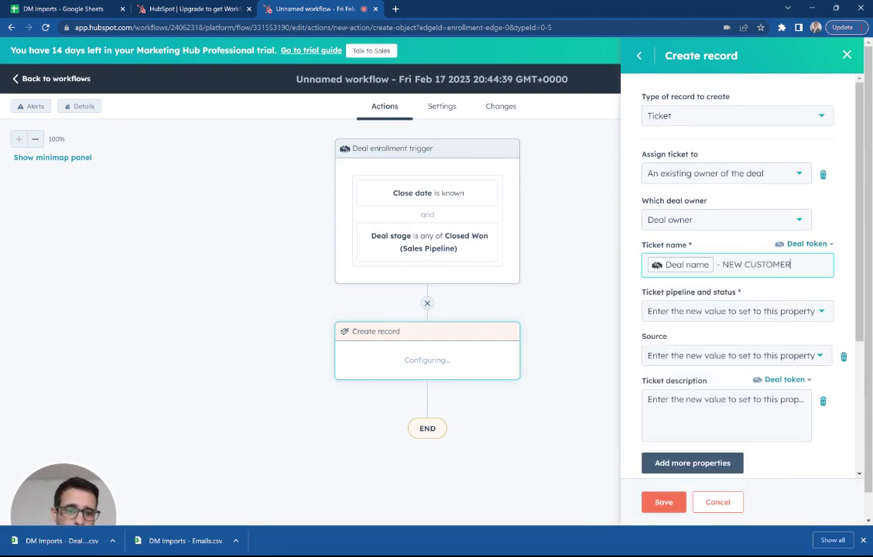
click(730, 319)
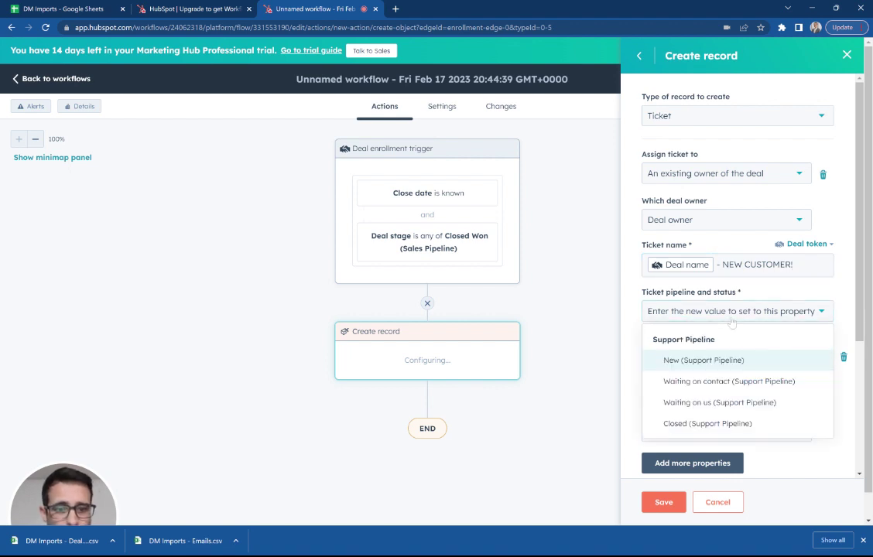
click(691, 361)
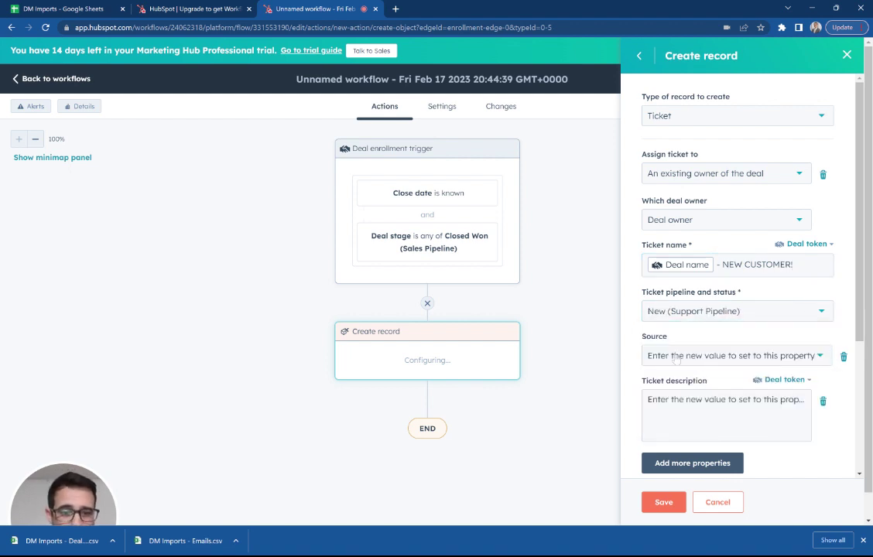
Assign the ticket to a specific user by choosing that employee's dundermifflin.com account, and save the action.
scroll(729, 400, down, 5)
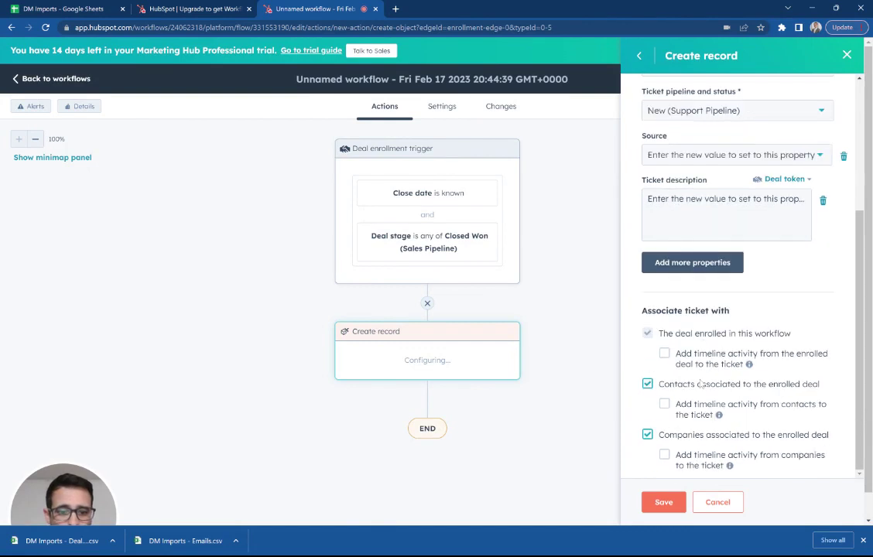
scroll(700, 384, up, 3)
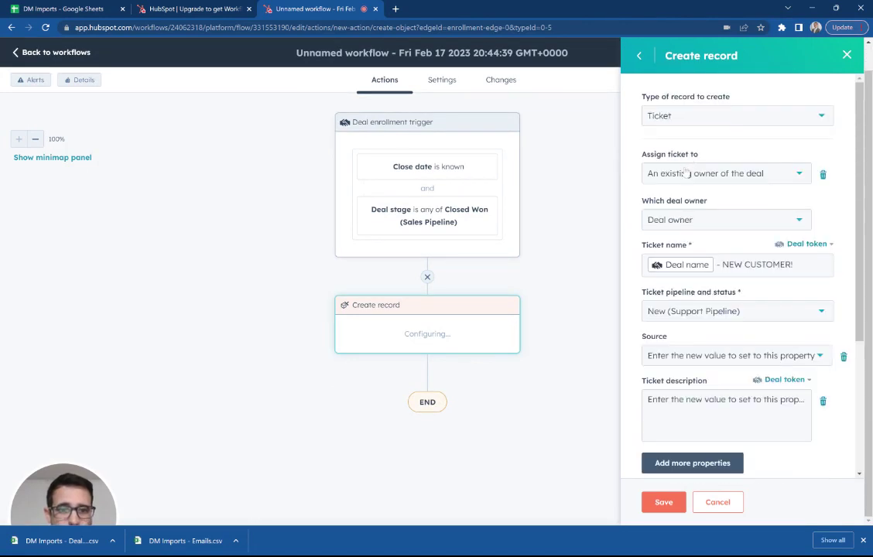
click(686, 174)
text(k)
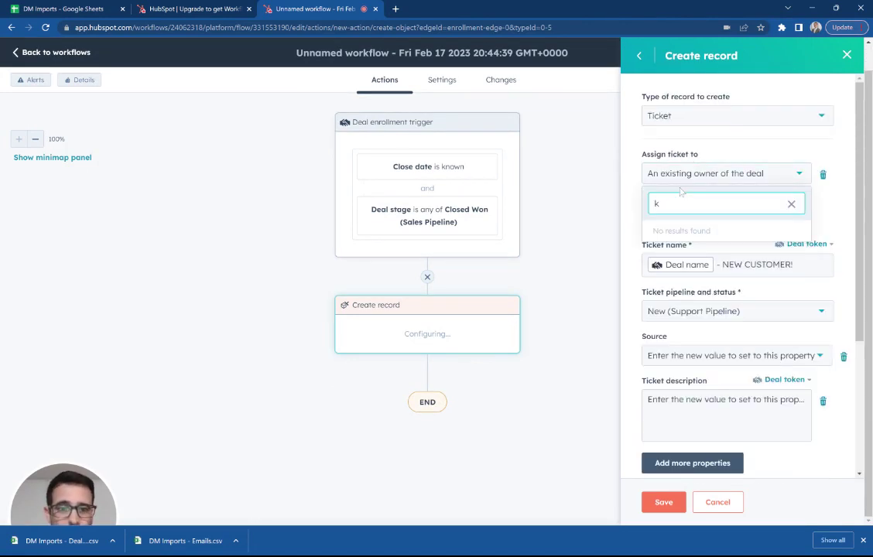
key(BackSpace)
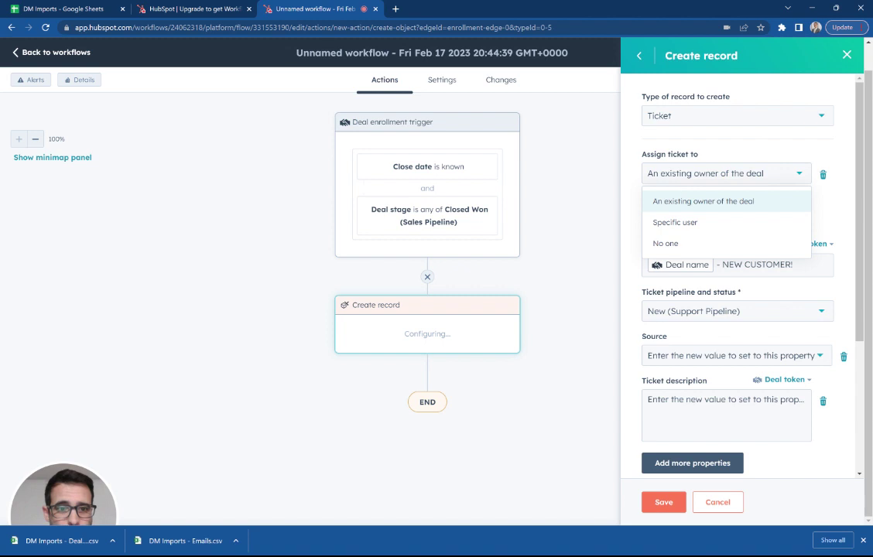
click(681, 222)
click(698, 222)
text(kell)
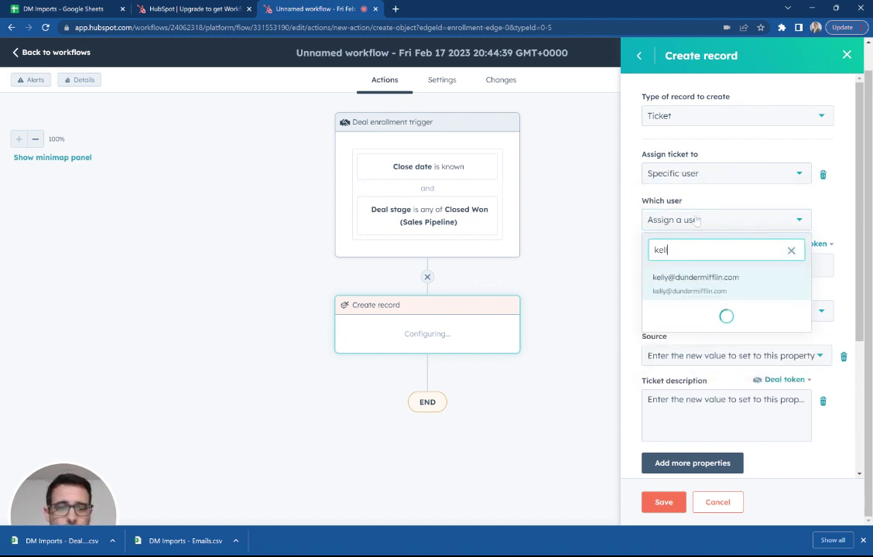
key(Return)
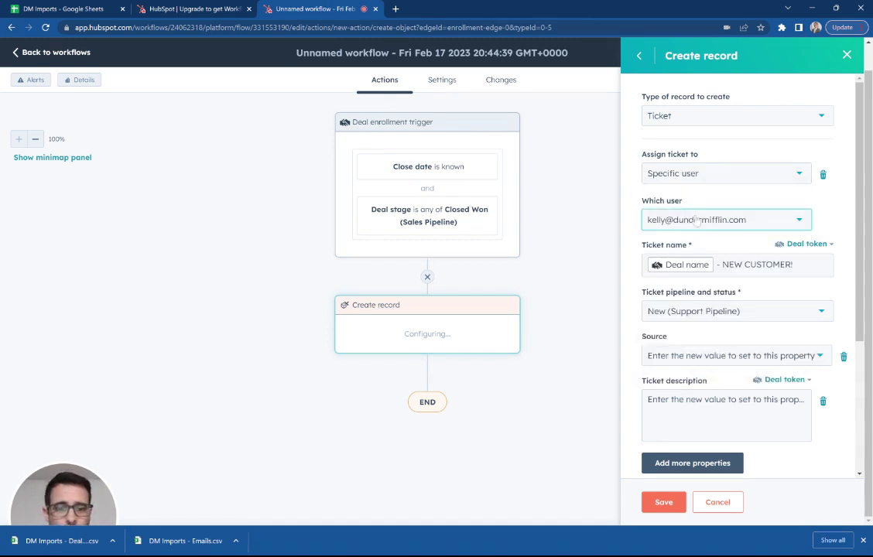
click(665, 503)
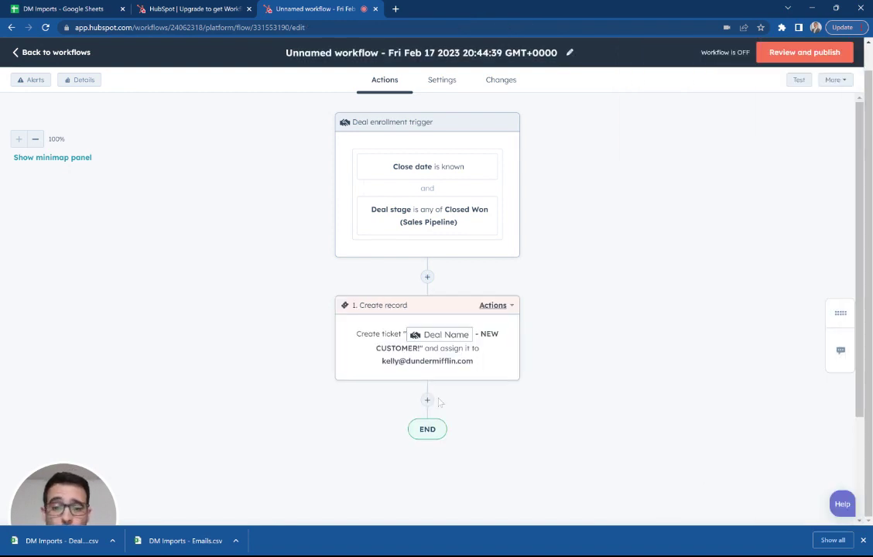
Turn on the workflow for only deals that meet the trigger criteria after activation, and return to the workflows list.
scroll(438, 402, down, 1)
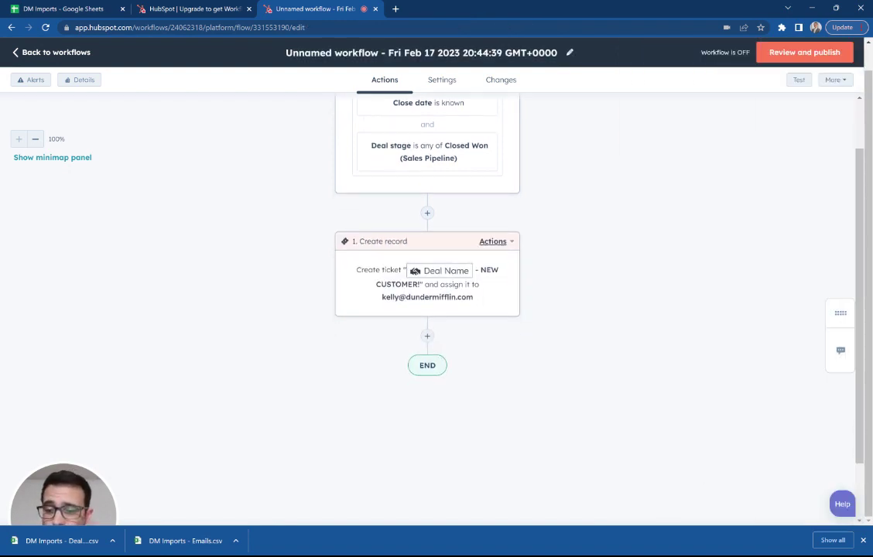
click(783, 54)
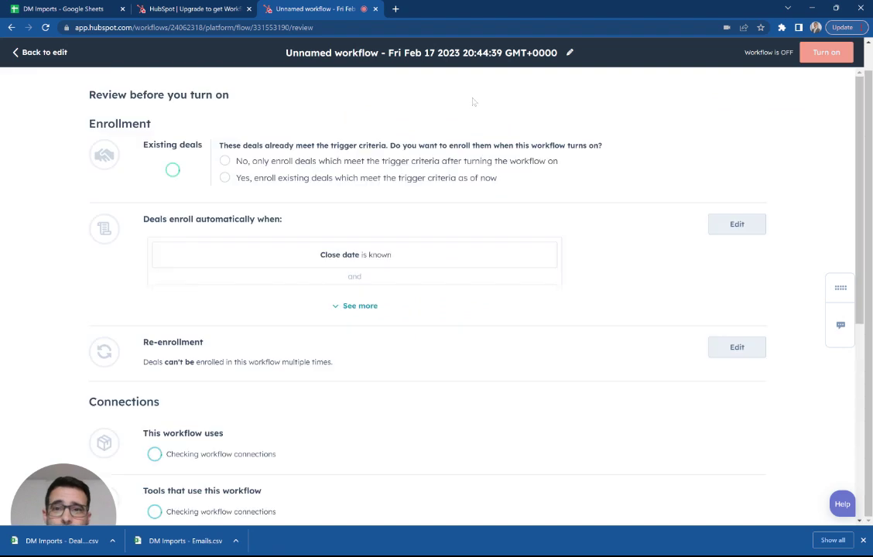
click(270, 162)
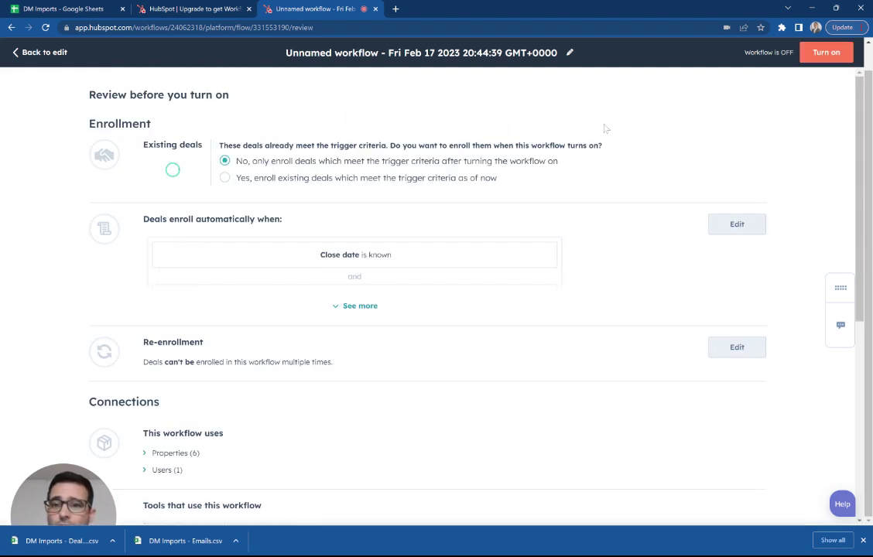
click(828, 52)
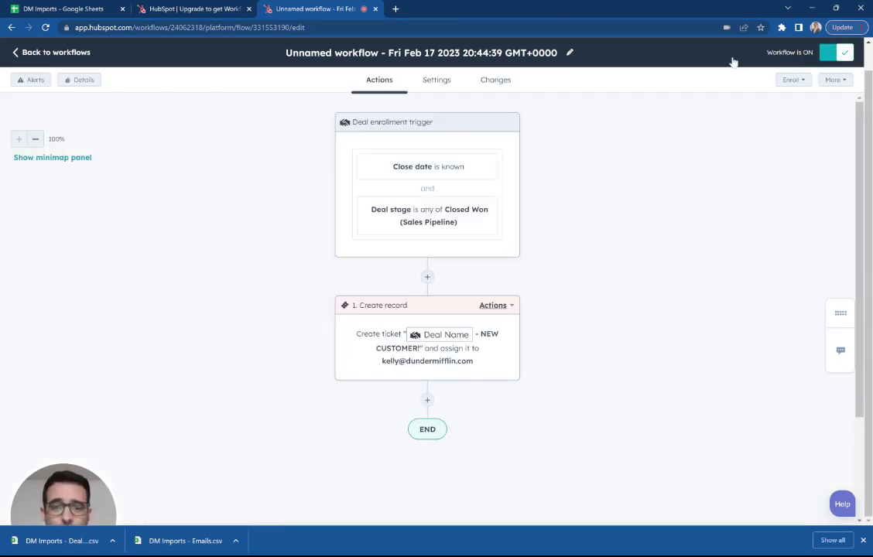
click(72, 53)
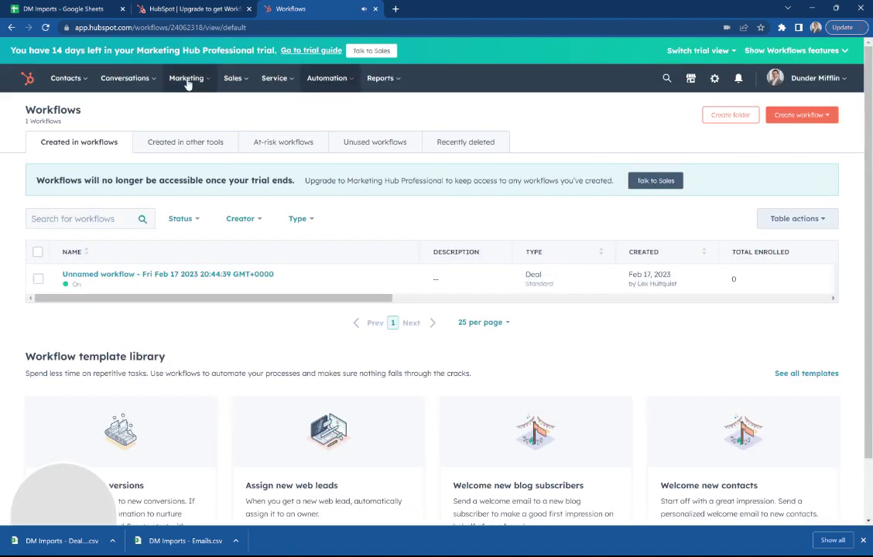
Create a new embedded lead-capture form from the blank template.
mouse_move(187, 82)
mouse_move(196, 196)
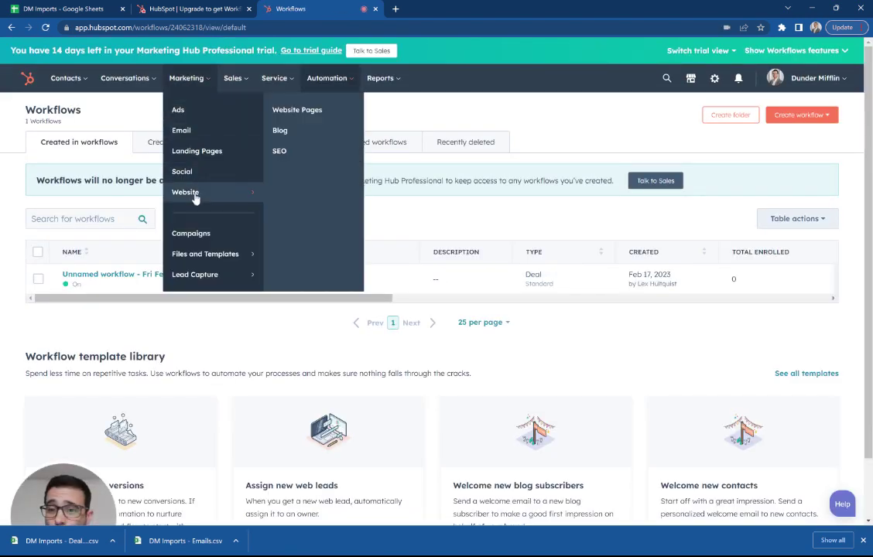
mouse_move(198, 278)
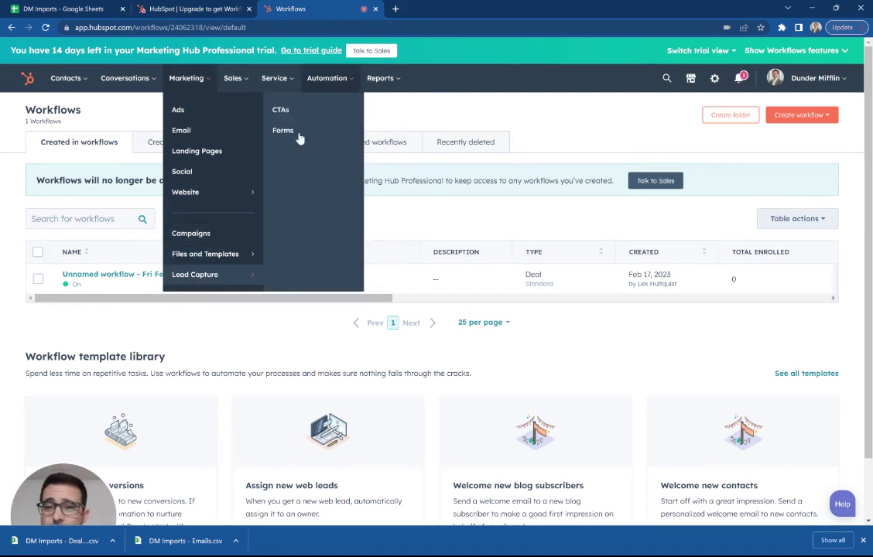
click(284, 131)
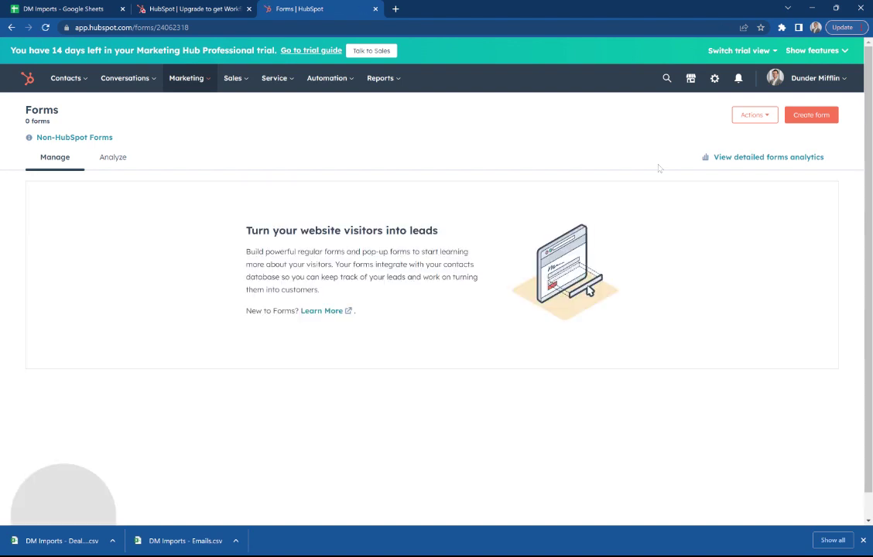
click(811, 115)
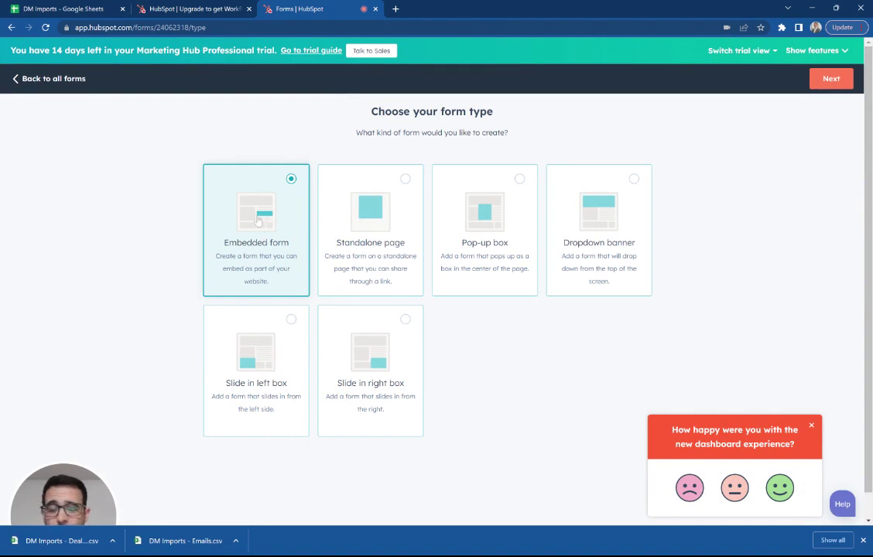
click(825, 83)
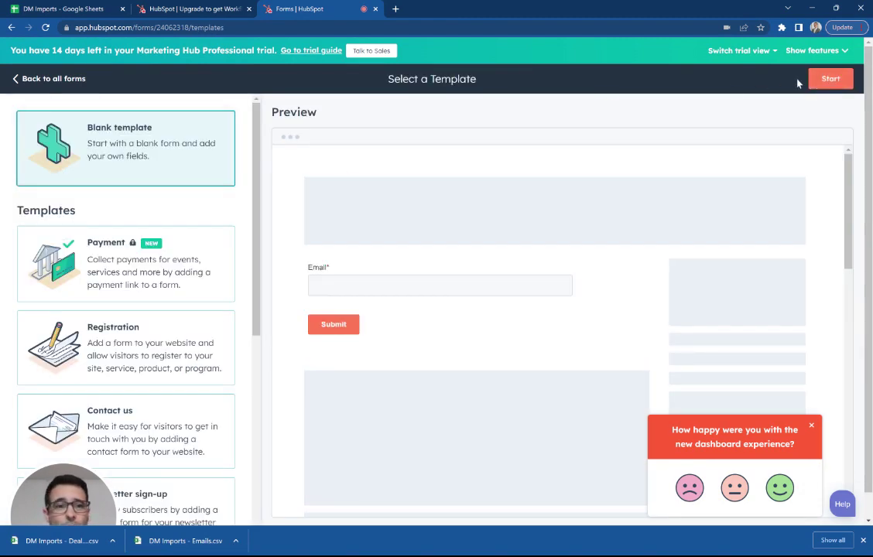
click(827, 80)
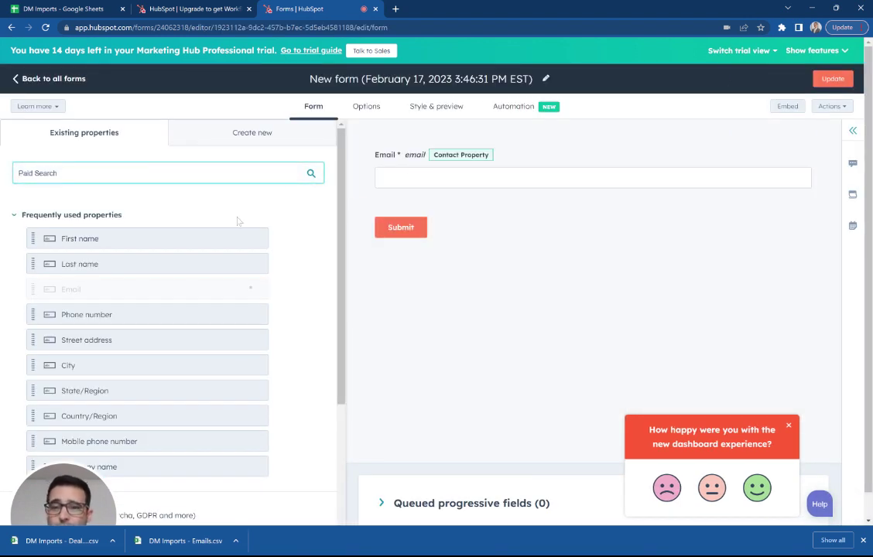
Add the First name, Last name and Company name contact properties to the form below the Email field.
drag(57, 238, 386, 204)
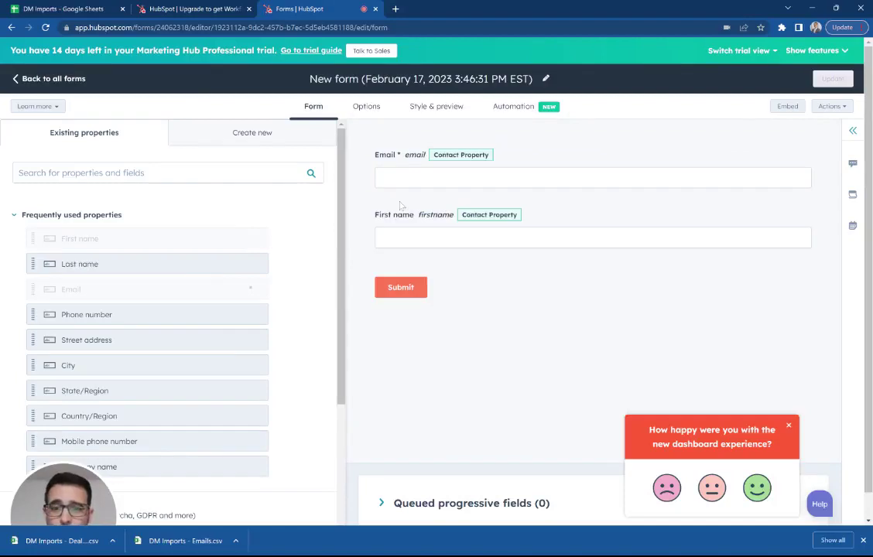
drag(176, 264, 433, 260)
click(163, 173)
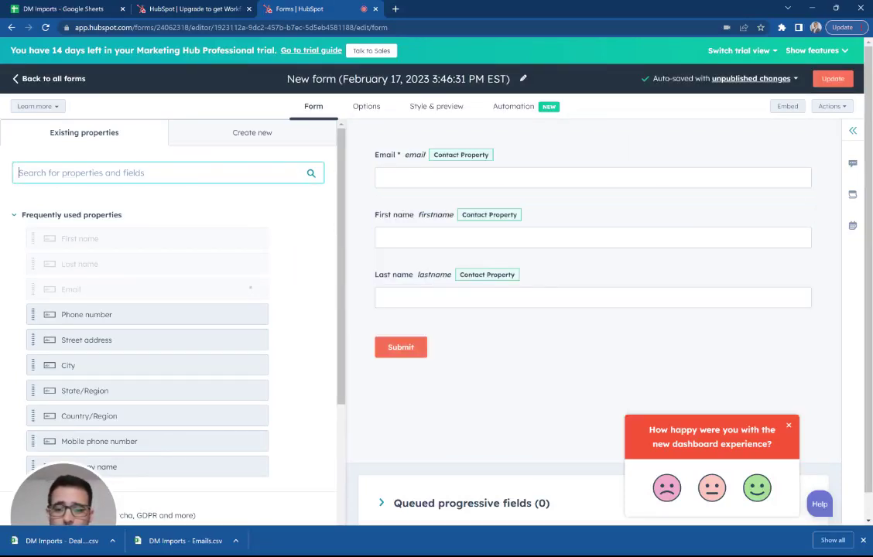
text(copm)
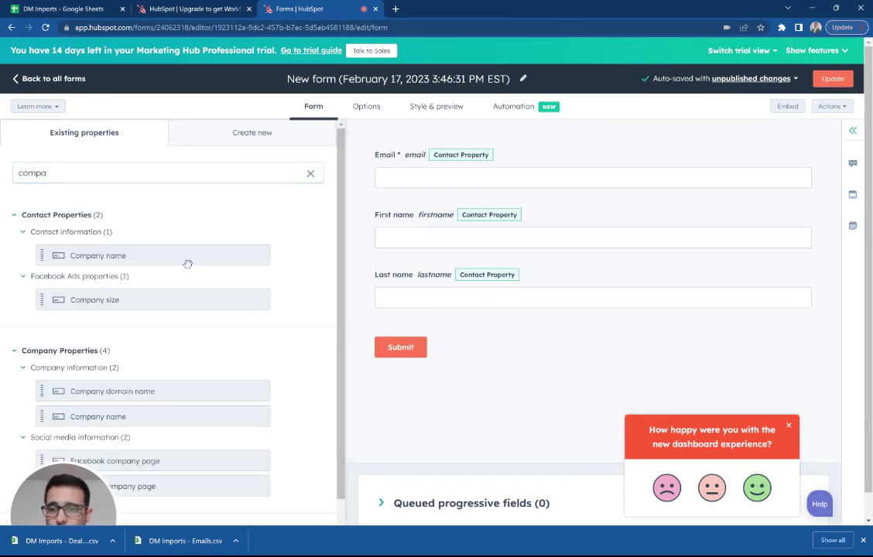
drag(180, 256, 391, 310)
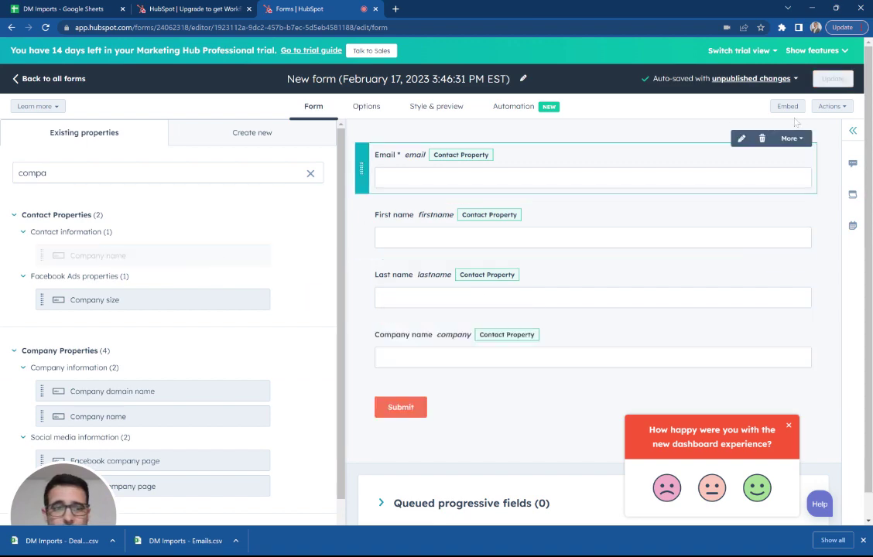
Publish the form and copy its embed code, returning to the list of all forms.
click(834, 79)
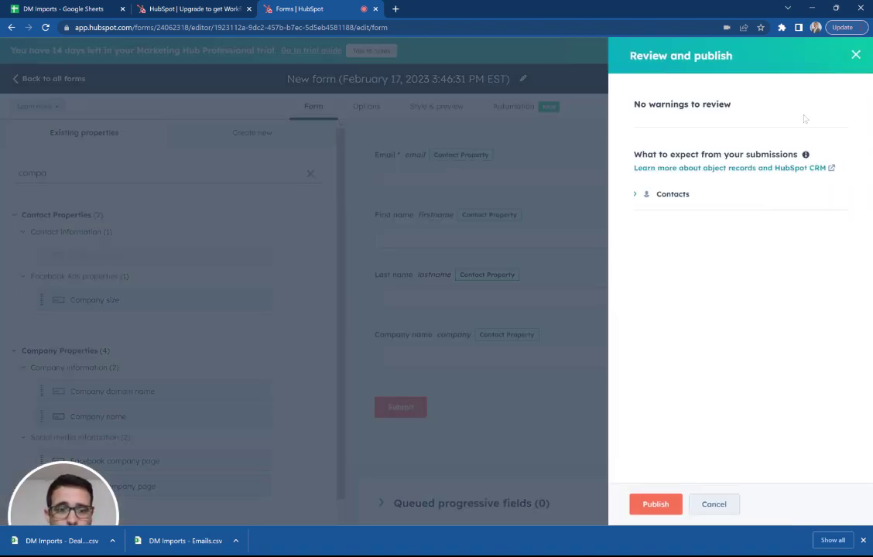
click(650, 506)
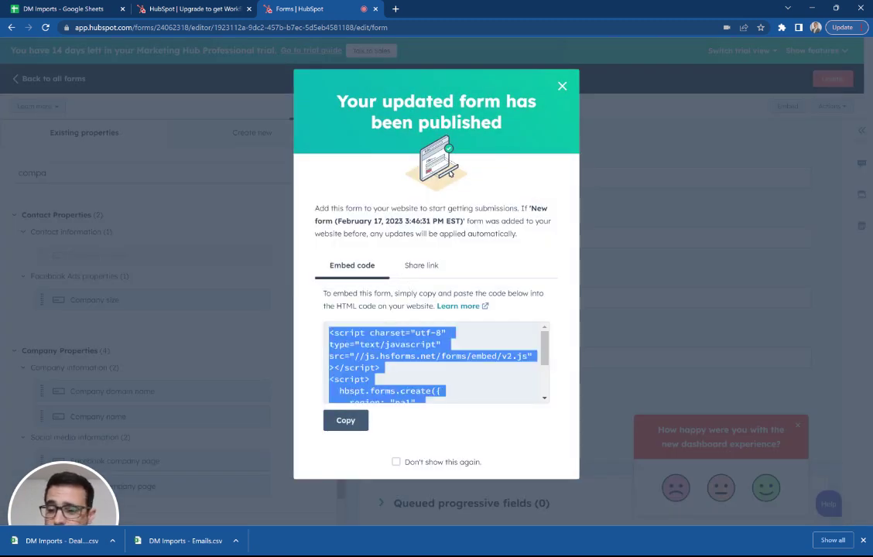
click(361, 419)
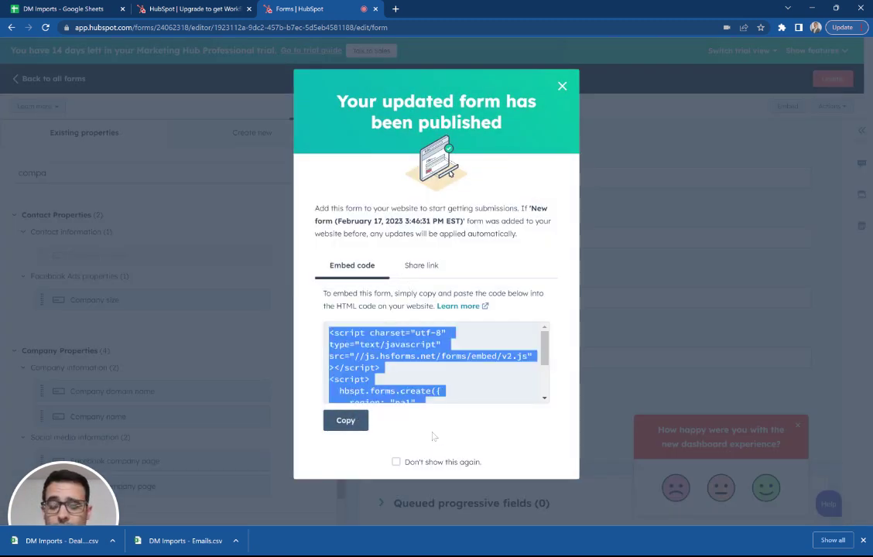
click(562, 85)
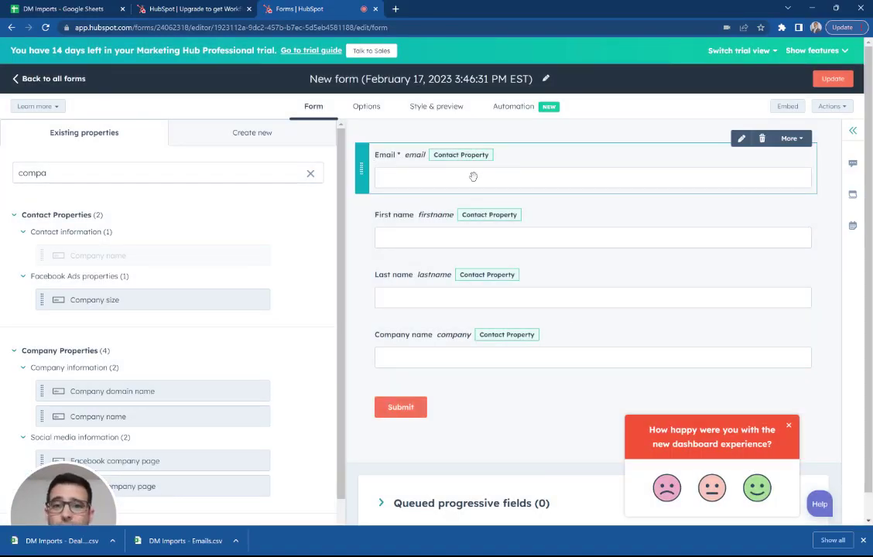
click(48, 80)
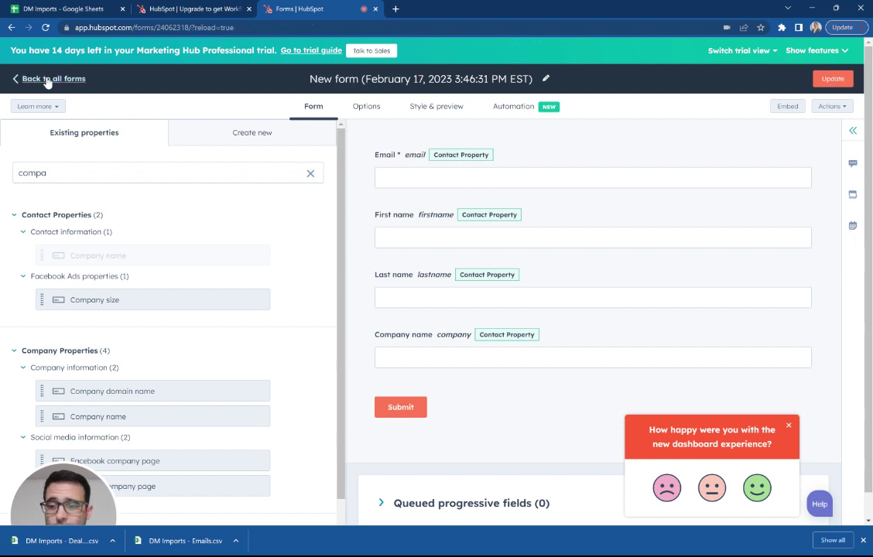
drag(54, 494, 73, 450)
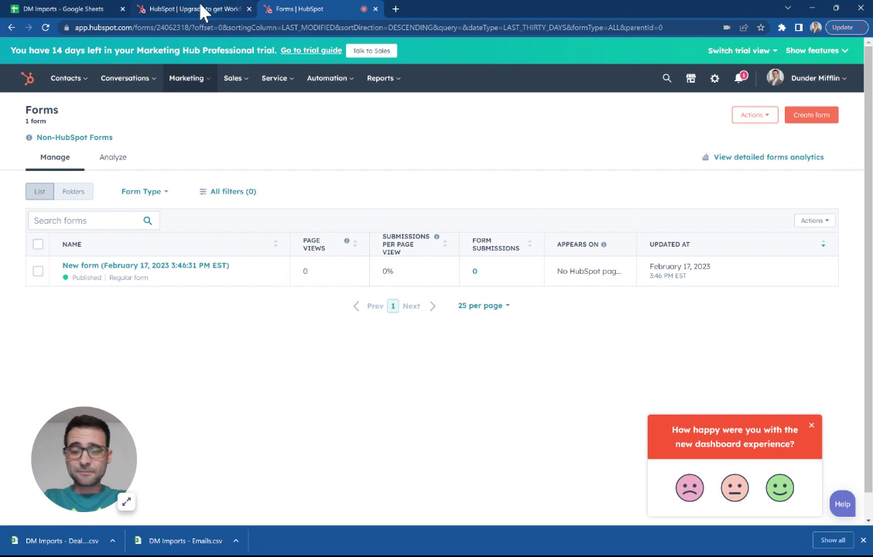
Open the list of all contacts and examine its columns through to lead status and create date.
click(66, 78)
click(67, 110)
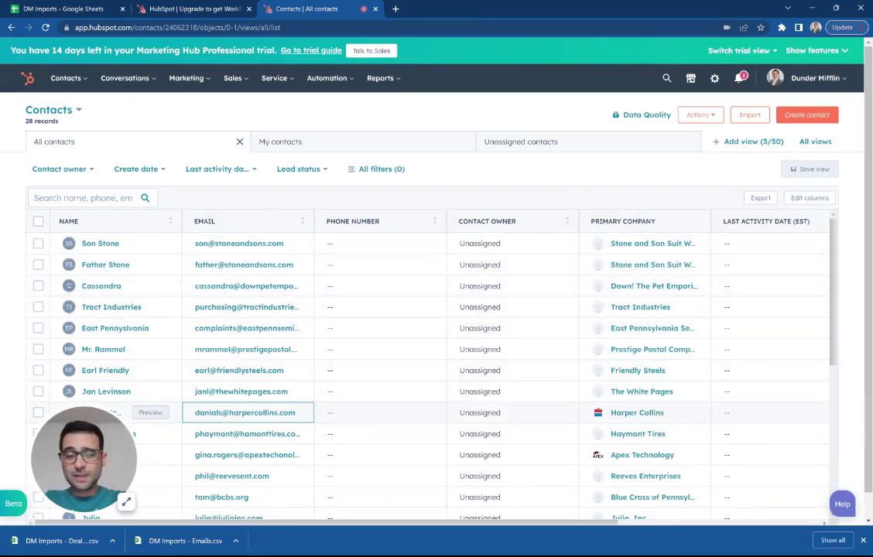
scroll(124, 399, right, 3)
scroll(232, 410, right, 2)
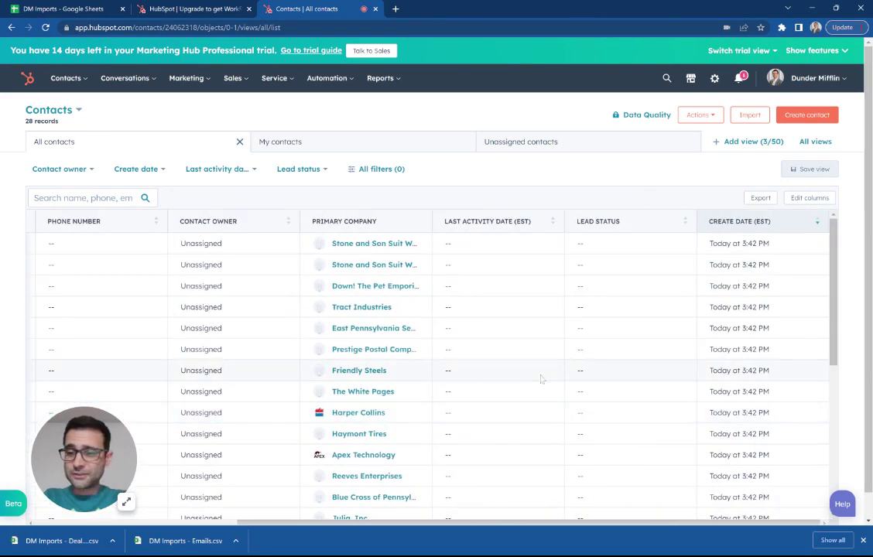